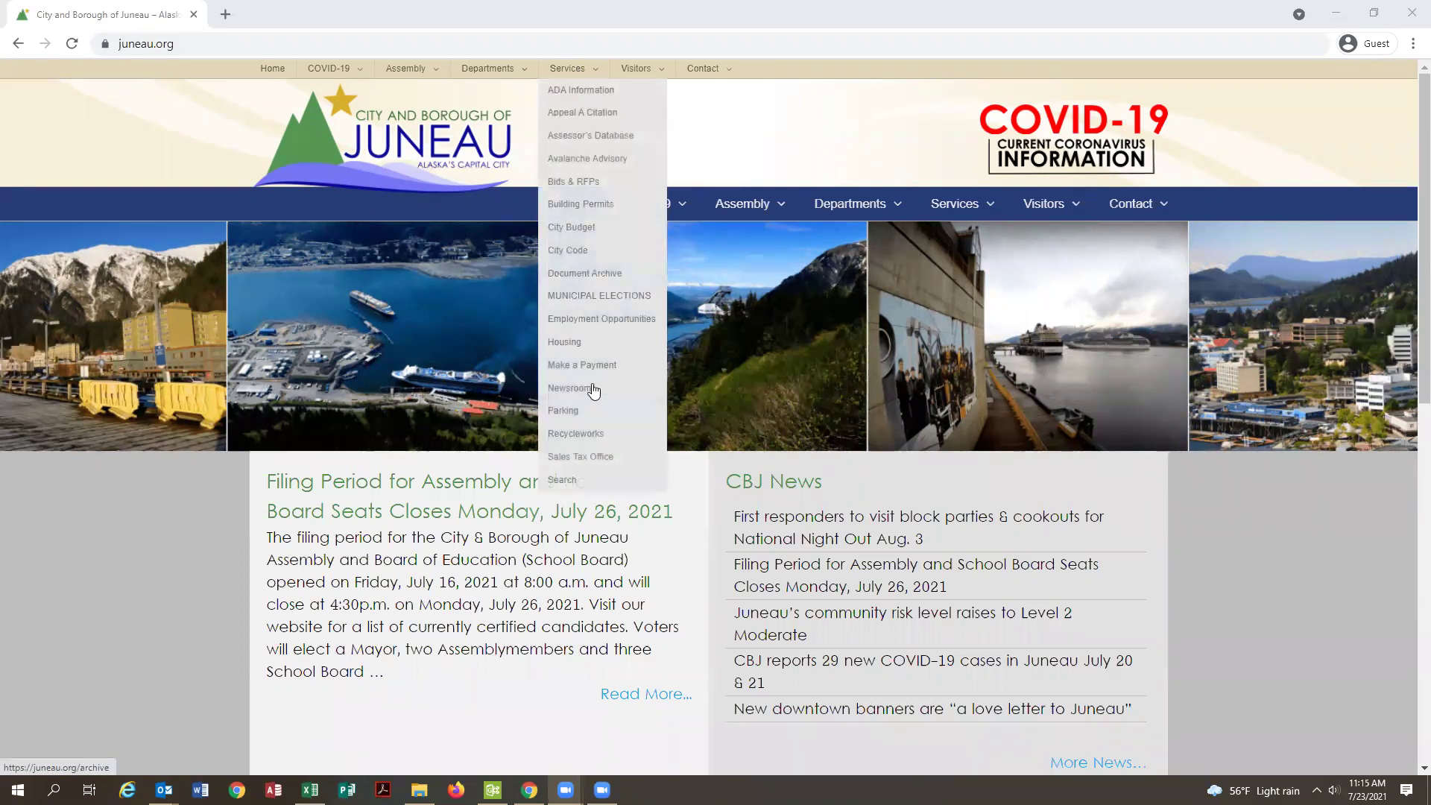
Go from Juneau.org's Sales Tax Office to the Online Filing and Payment of Sales Tax page
click(600, 461)
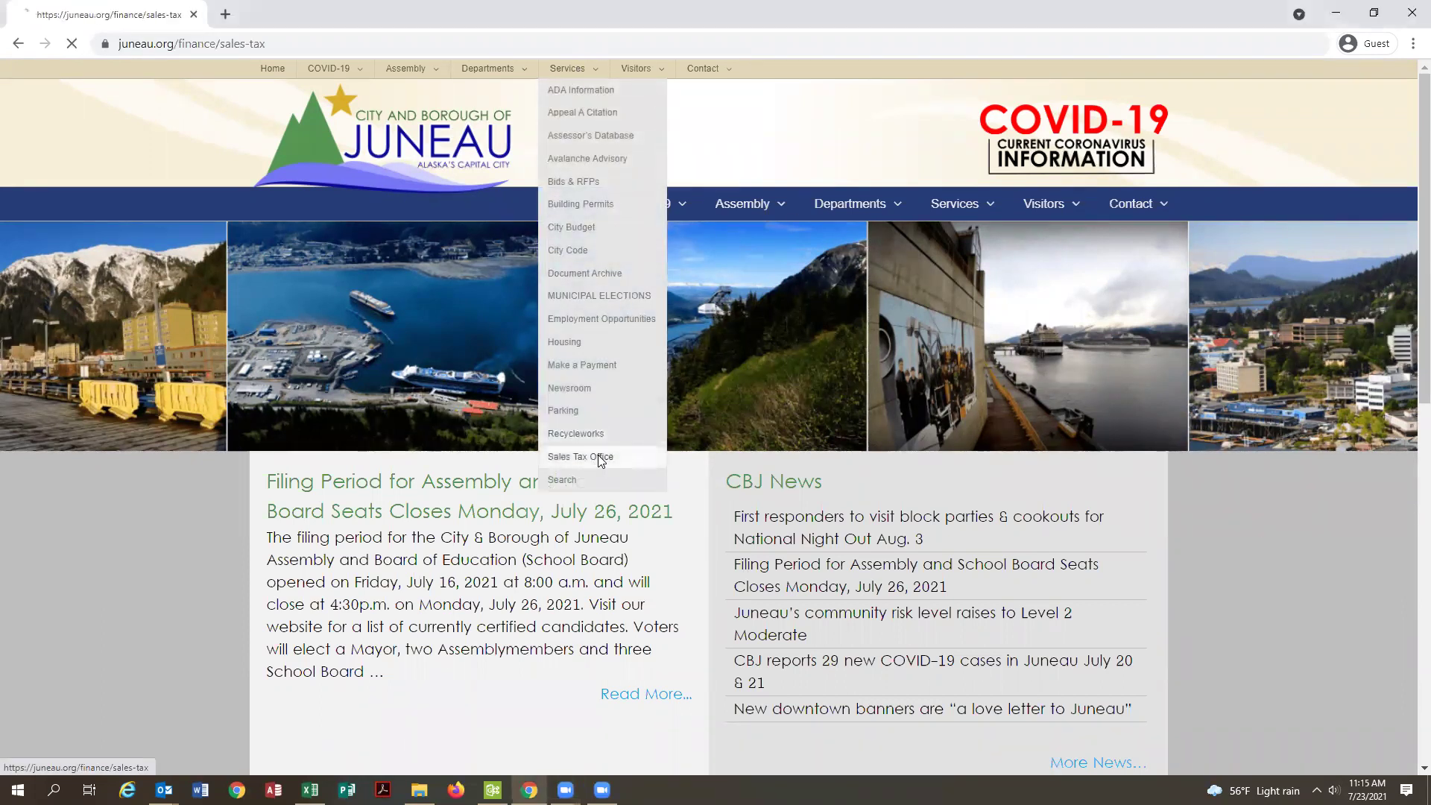
scroll(659, 435, down, 1)
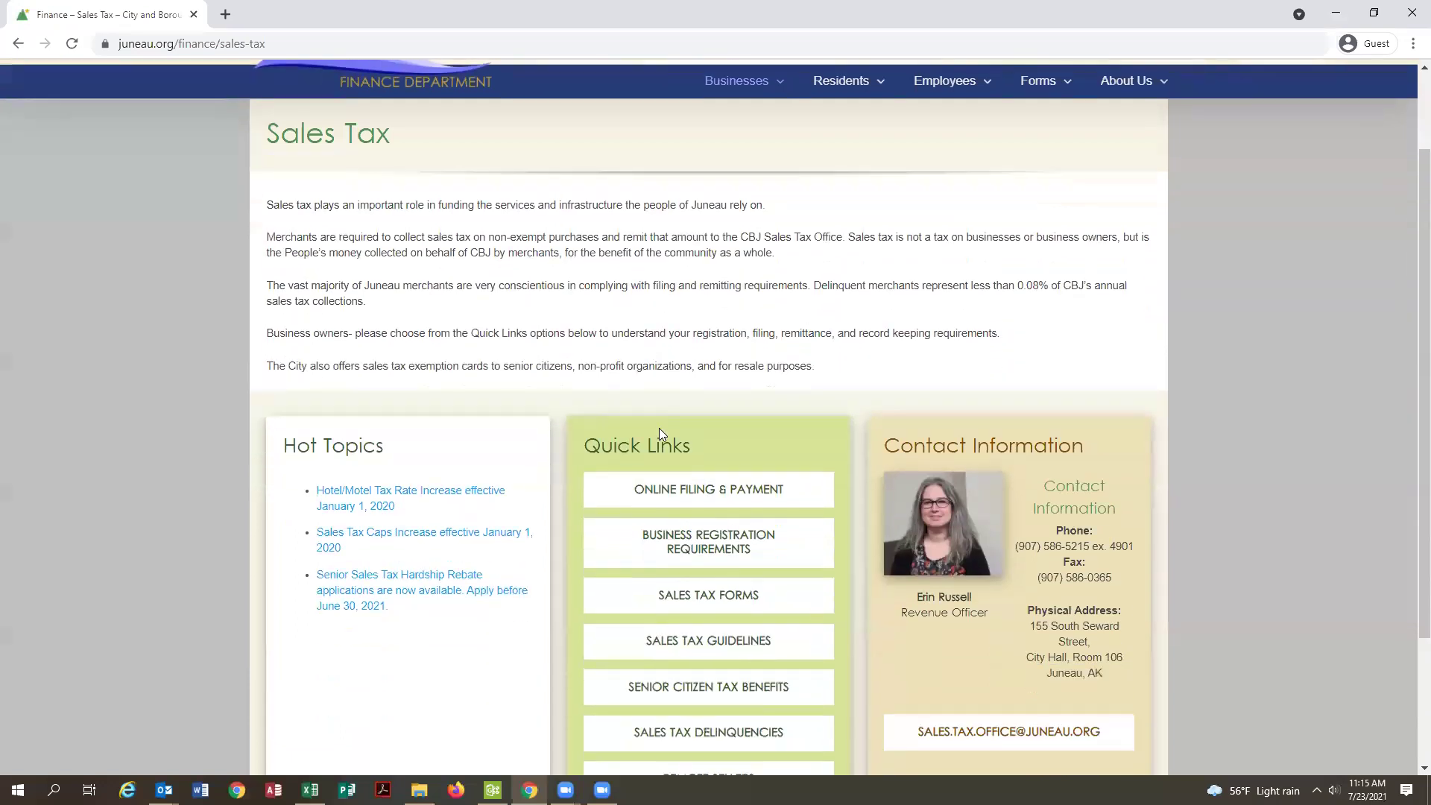
click(661, 500)
scroll(757, 400, down, 1)
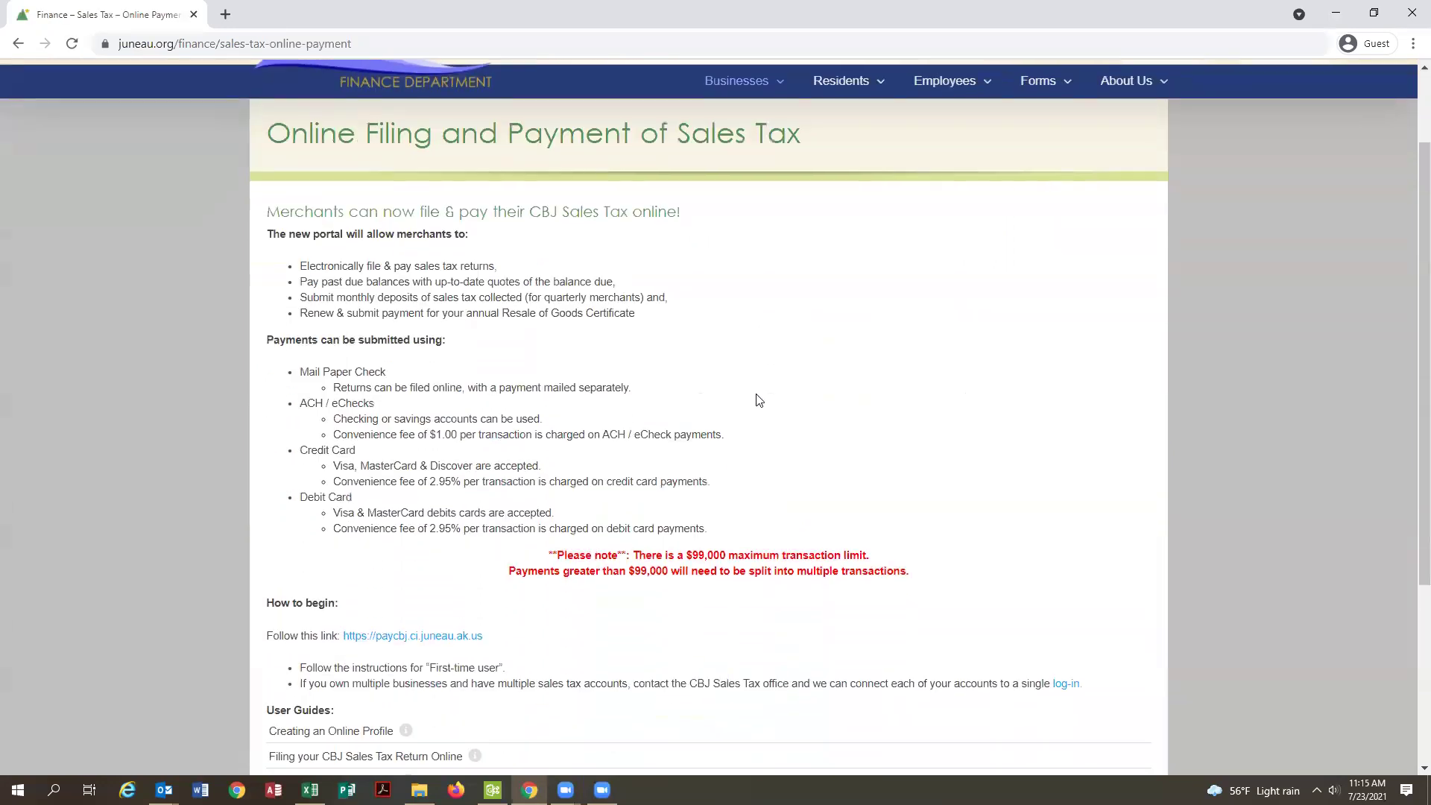
scroll(757, 400, down, 2)
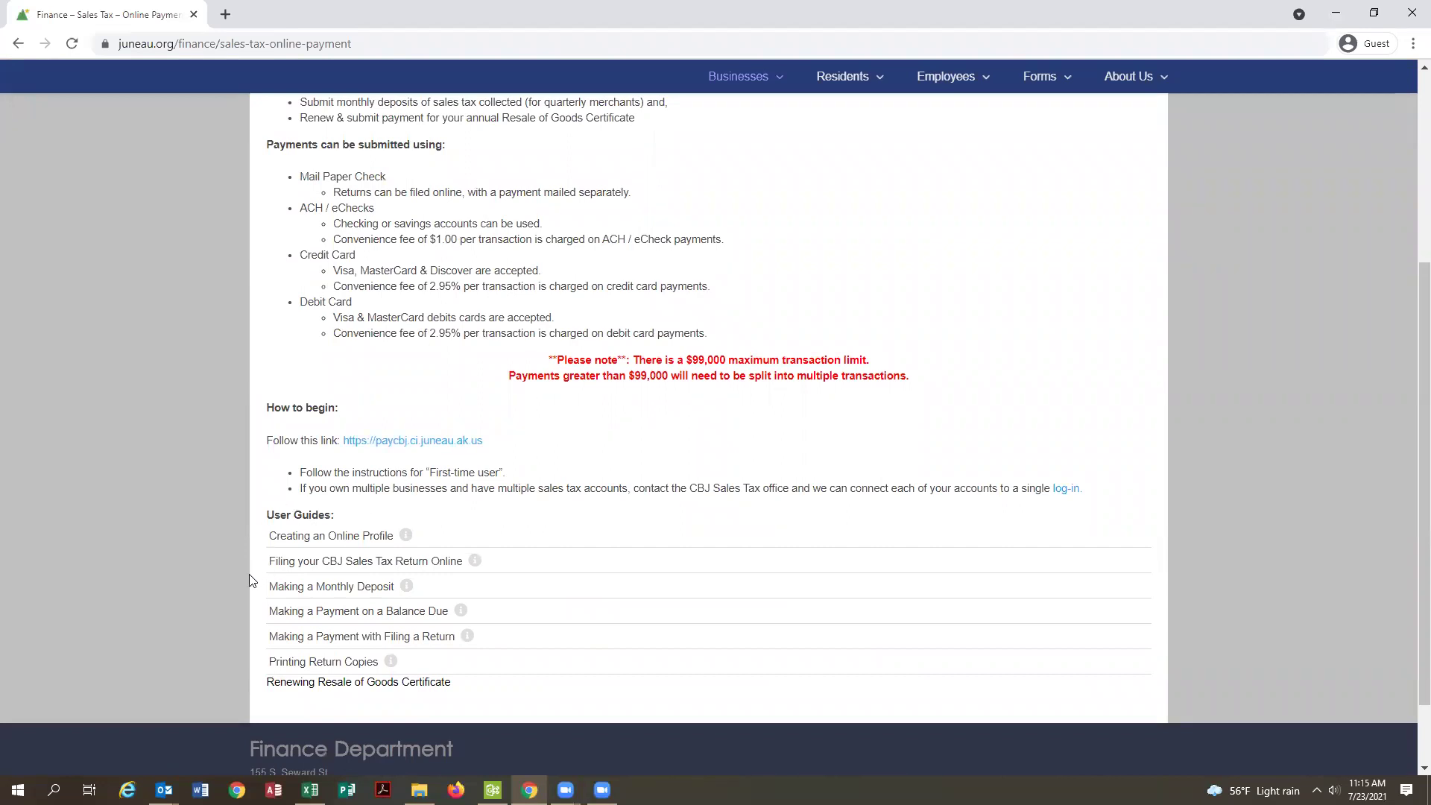
Open the sales tax portal login and sign in to the test account
click(357, 441)
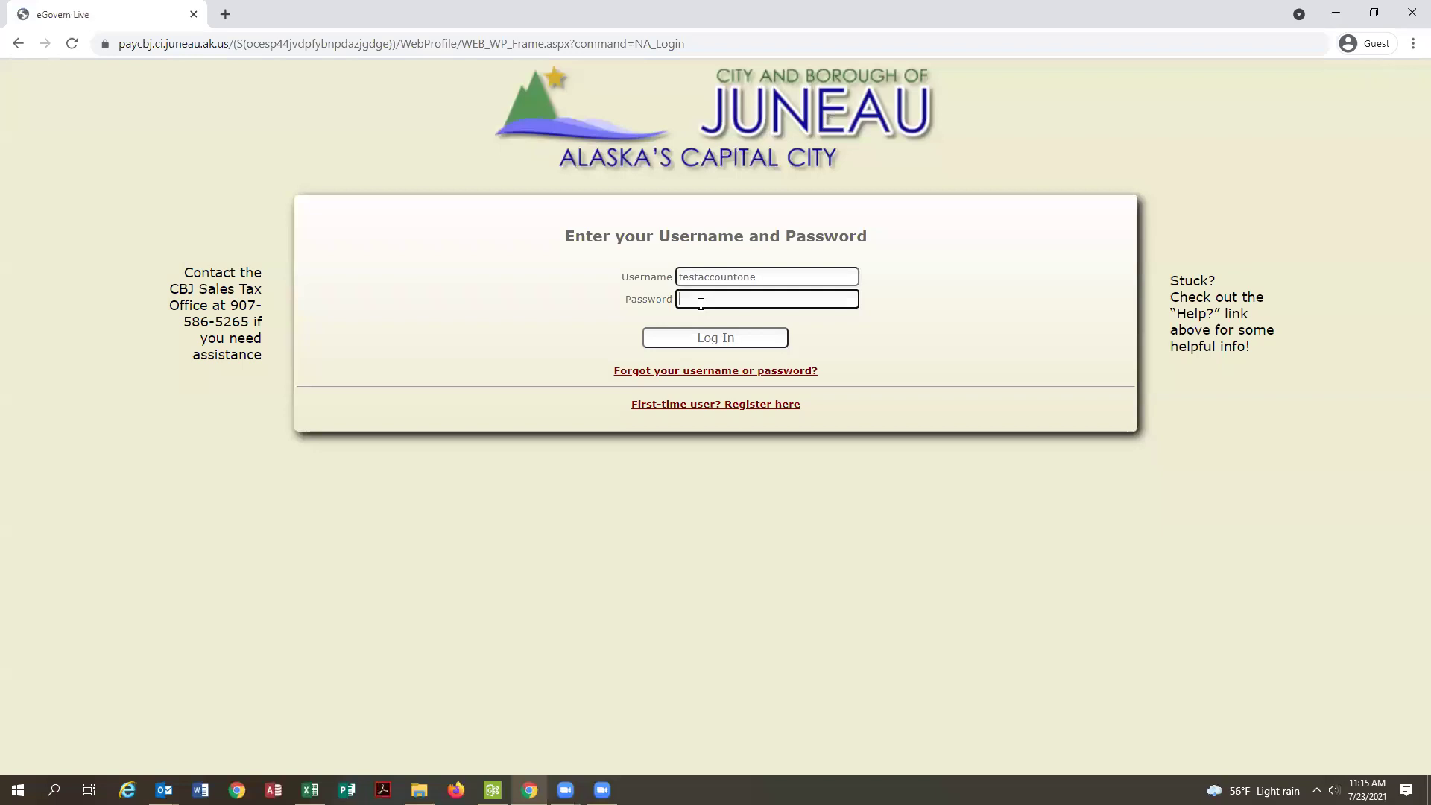
text(*********)
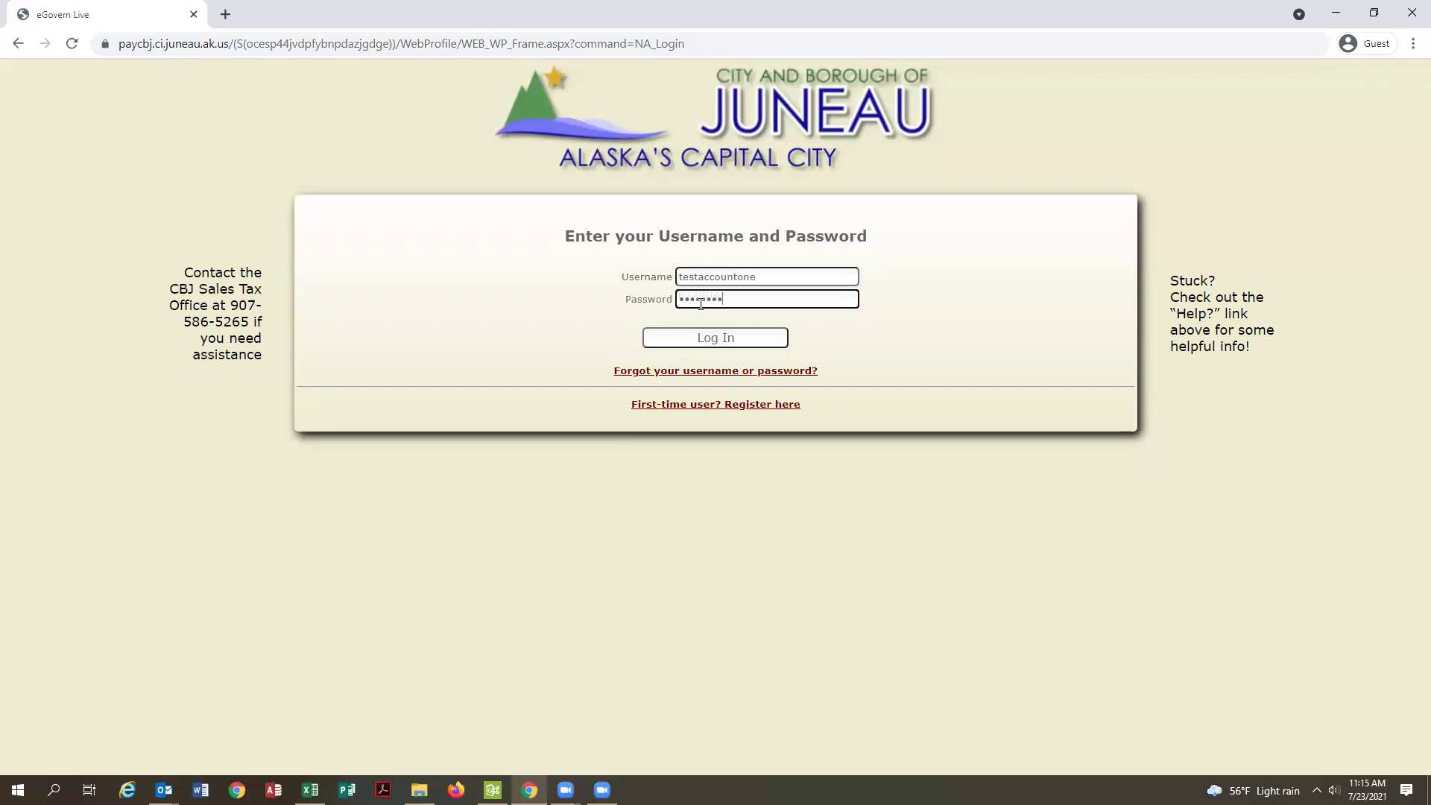
key(Return)
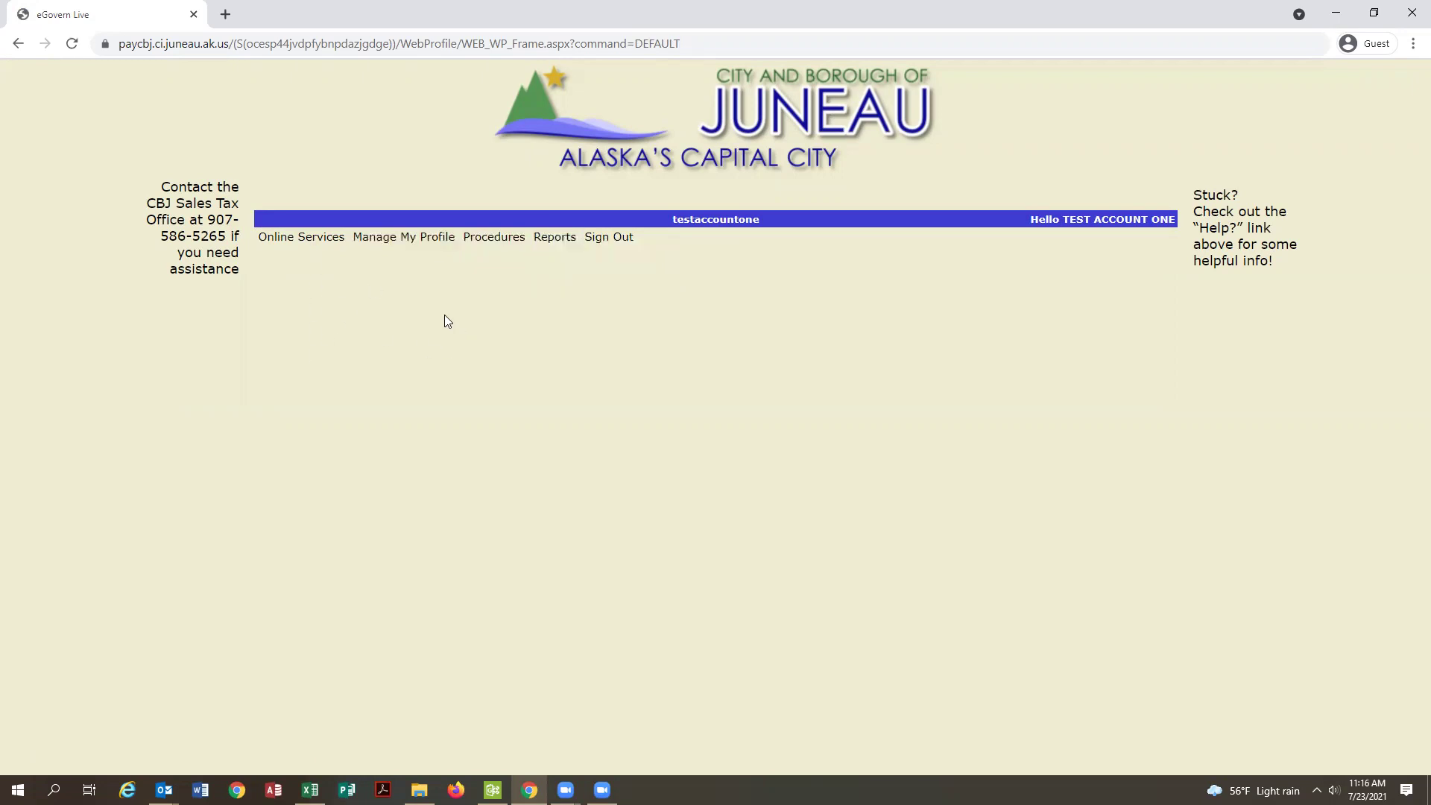
mouse_move(301, 237)
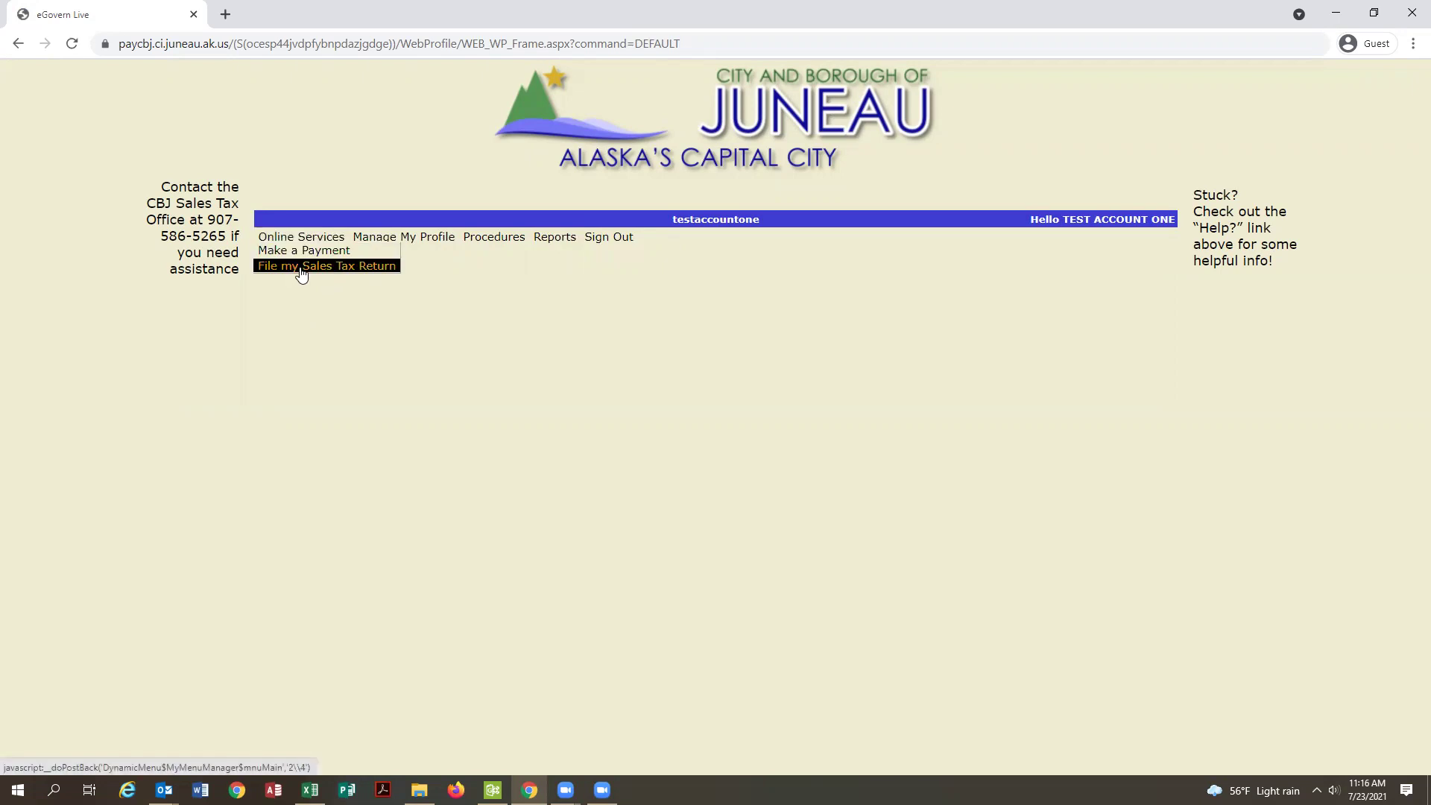
Open the sales tax return dashboard and check an account's available tax years
click(300, 268)
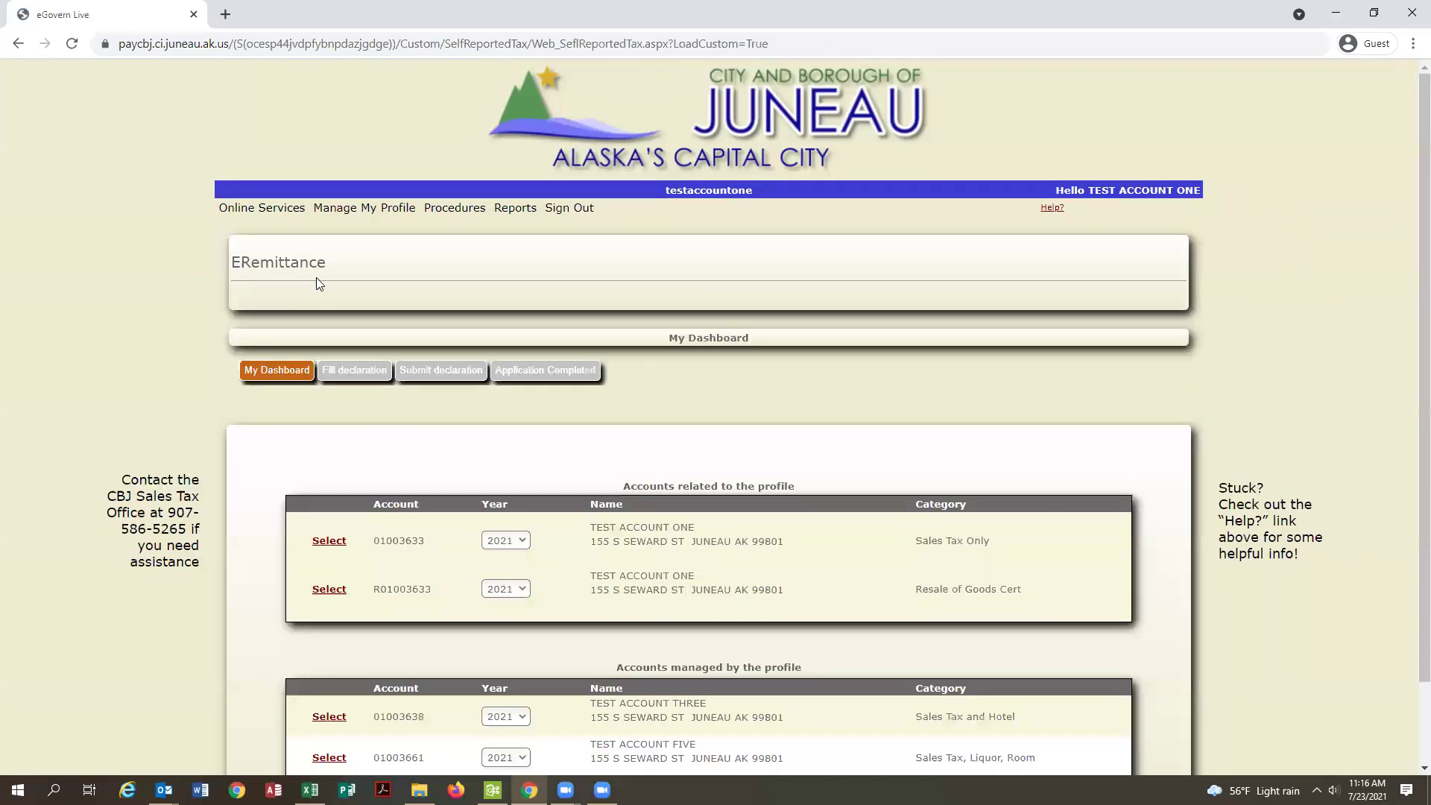
scroll(327, 289, down, 1)
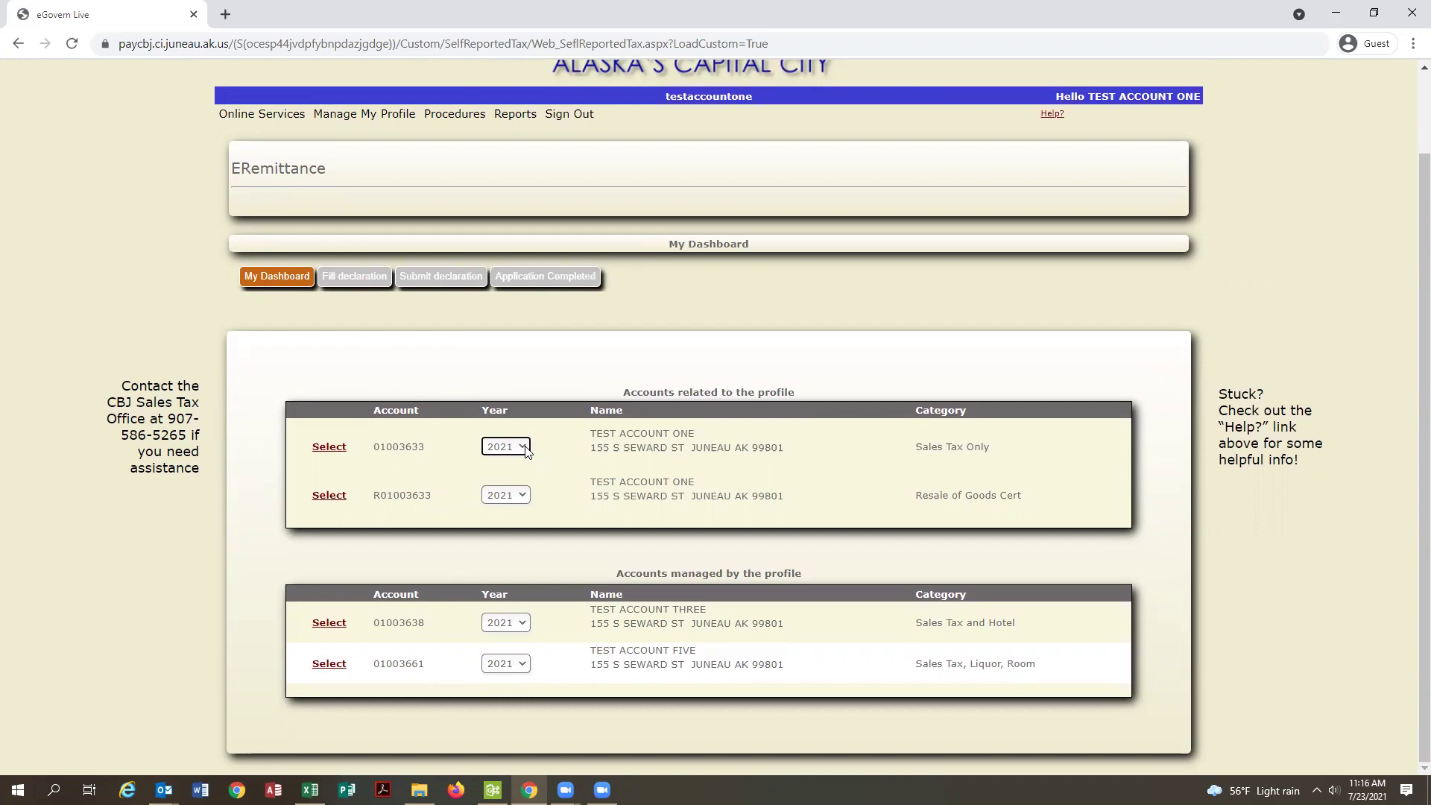
click(521, 664)
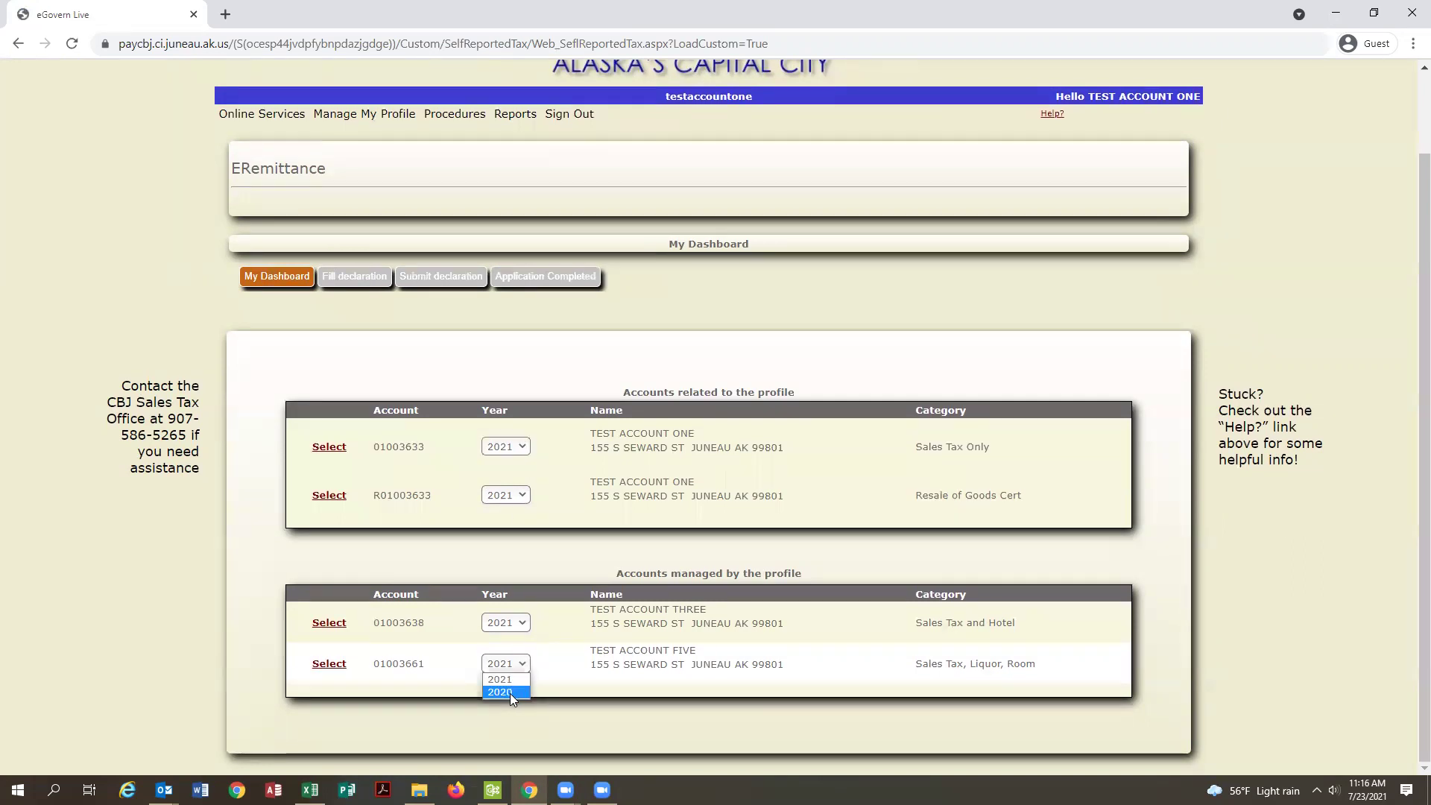
click(332, 449)
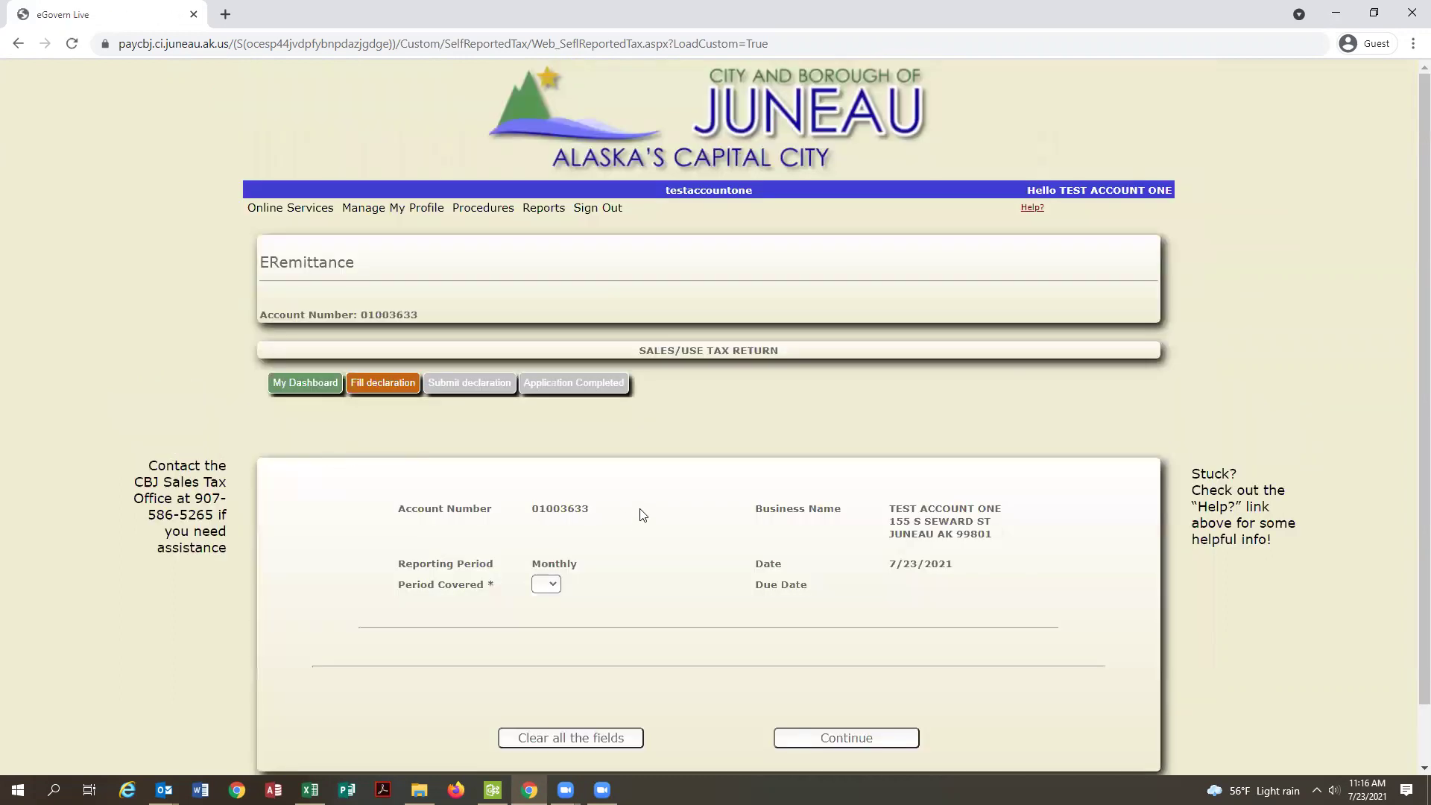
scroll(638, 514, down, 2)
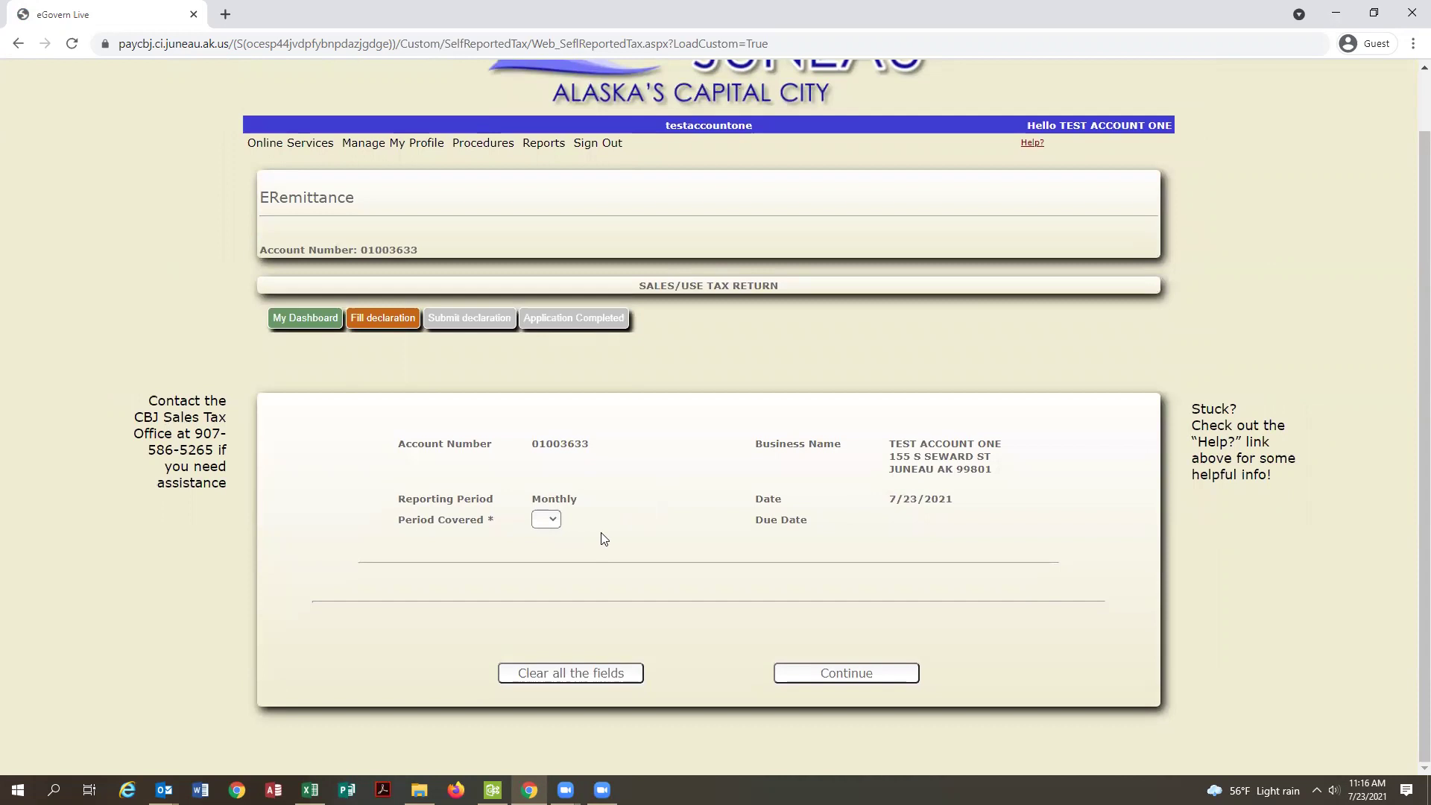
click(552, 521)
click(546, 550)
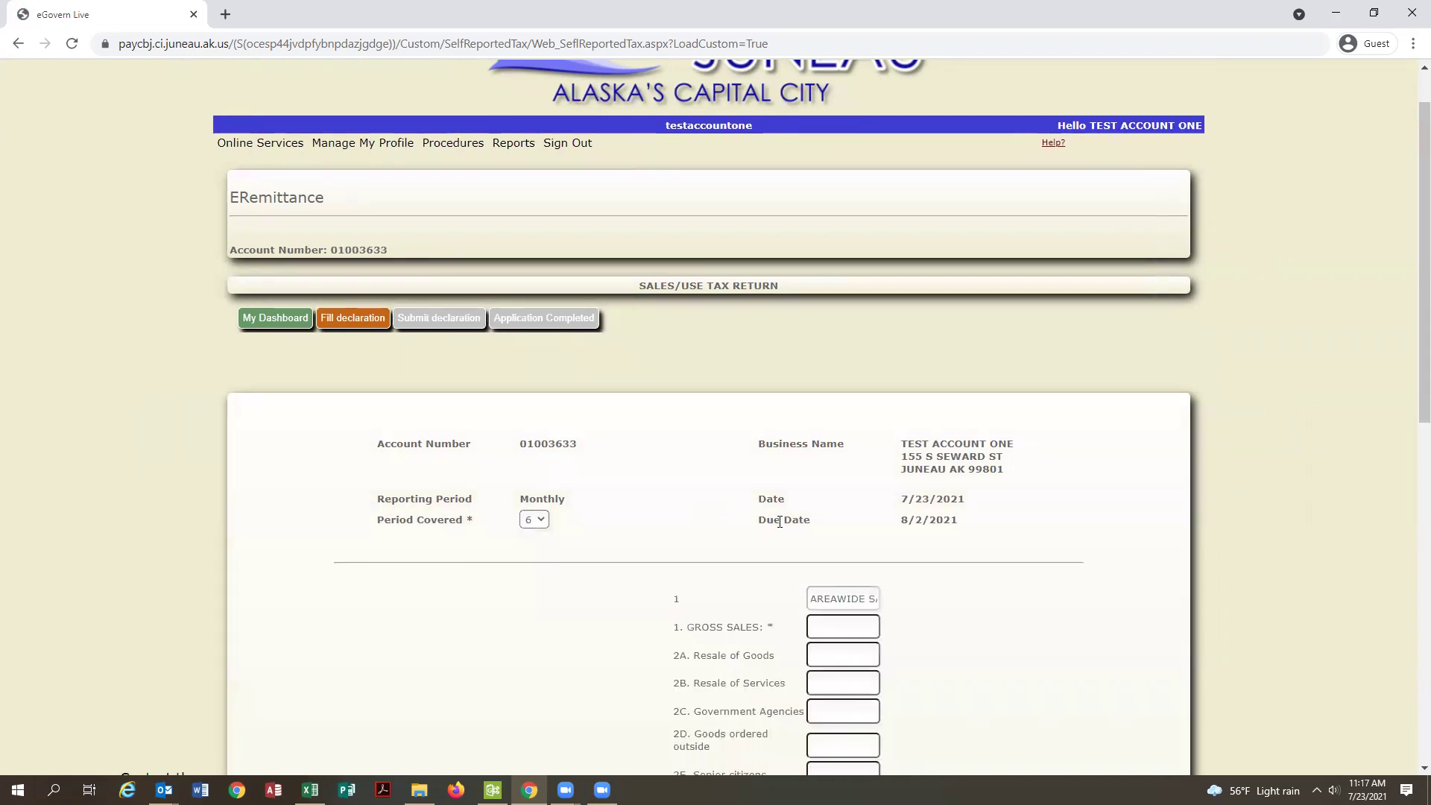
scroll(775, 548, down, 1)
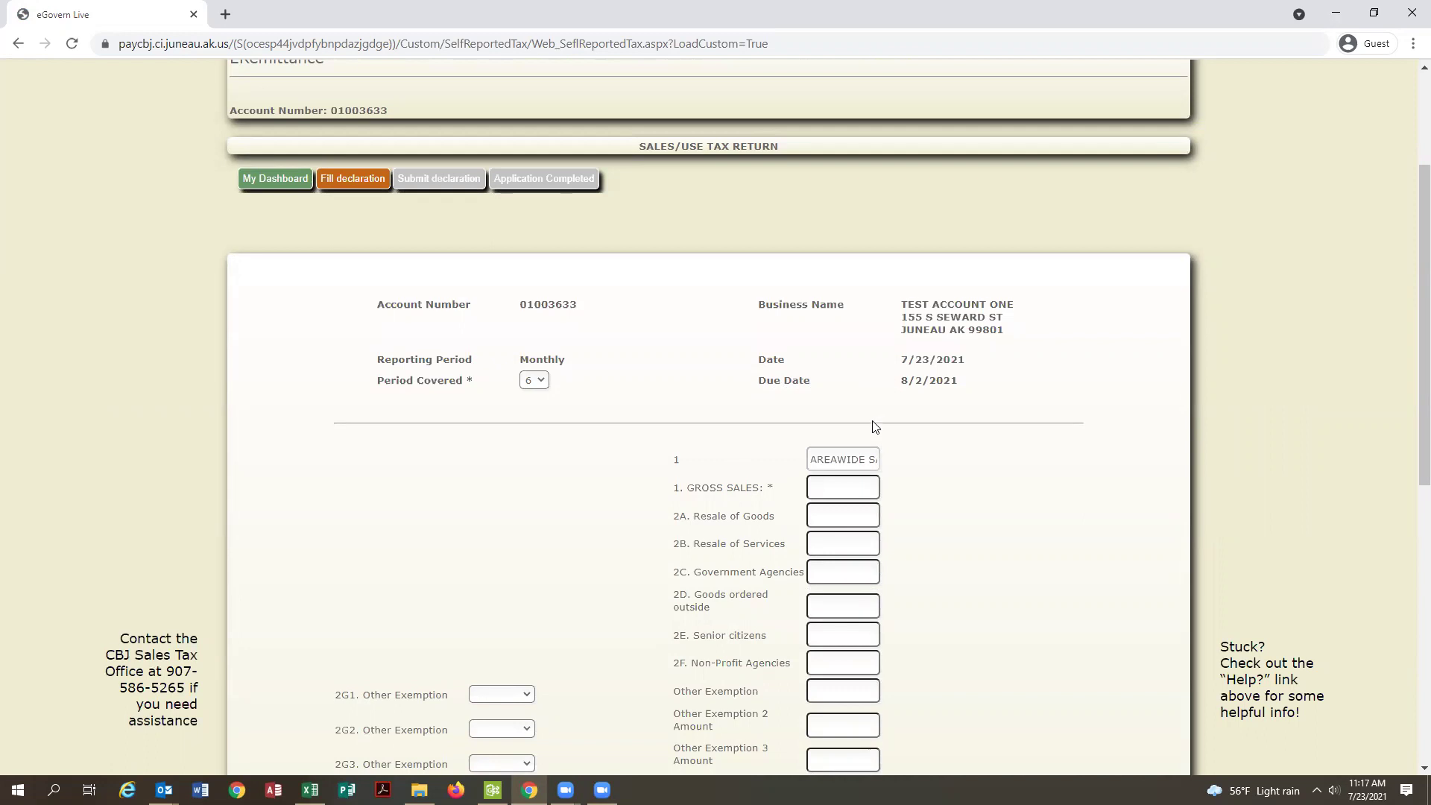
scroll(887, 419, down, 1)
scroll(994, 415, down, 1)
scroll(994, 415, down, 1)
scroll(991, 415, down, 1)
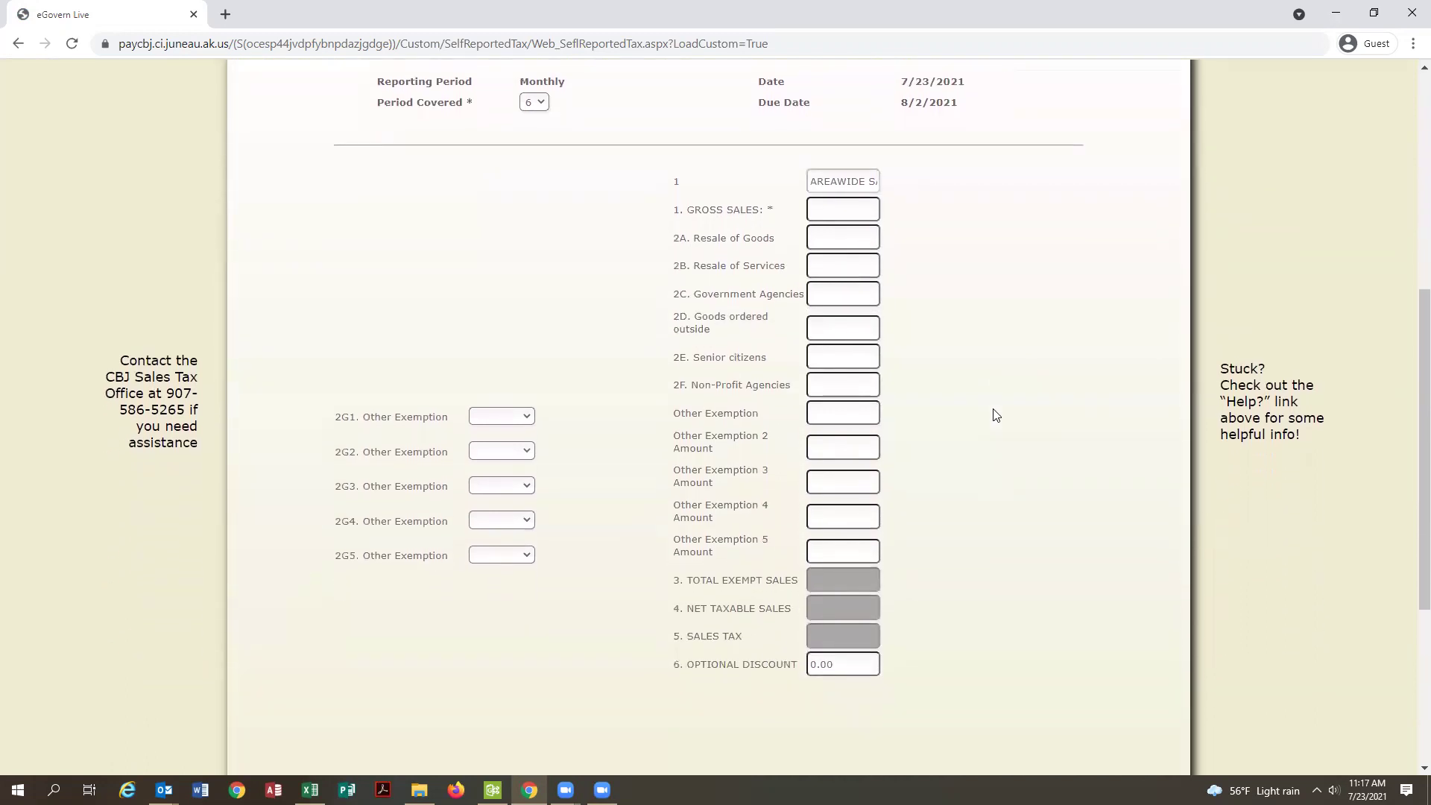
Enter 1000.00 gross sales and a 10.00 optional discount
click(830, 206)
scroll(920, 380, down, 1)
scroll(919, 380, down, 1)
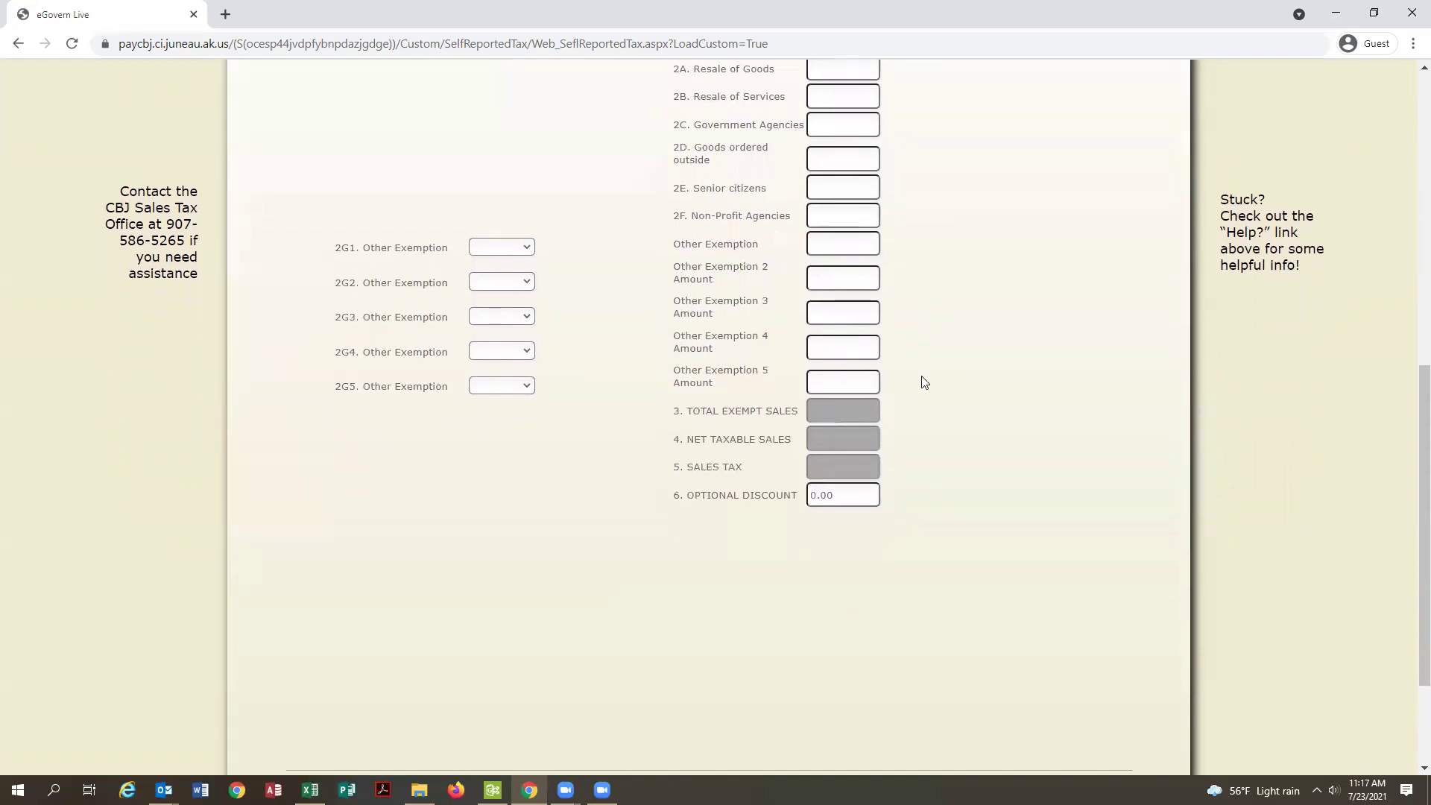
scroll(920, 380, down, 1)
scroll(921, 382, up, 1)
scroll(922, 383, up, 1)
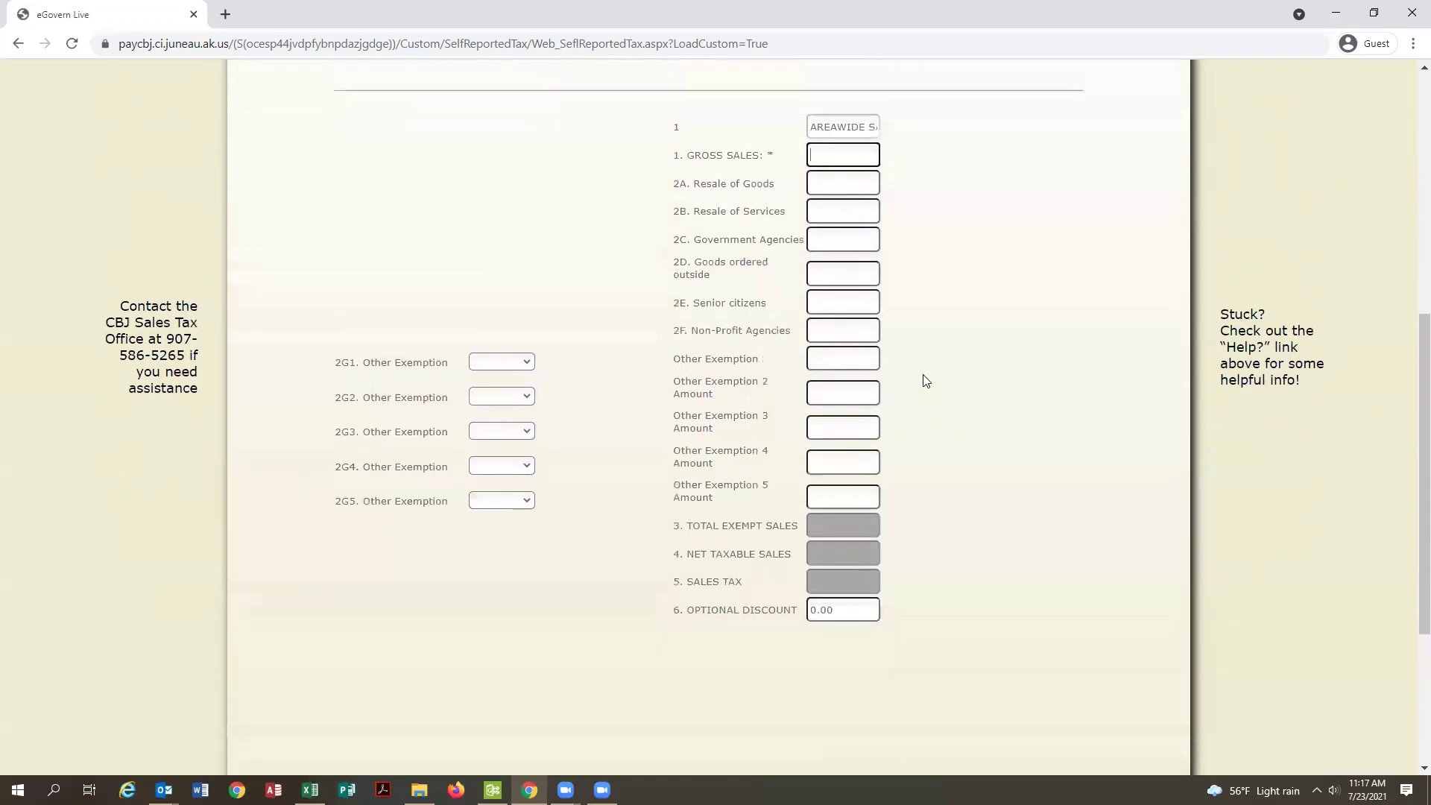
text(1)
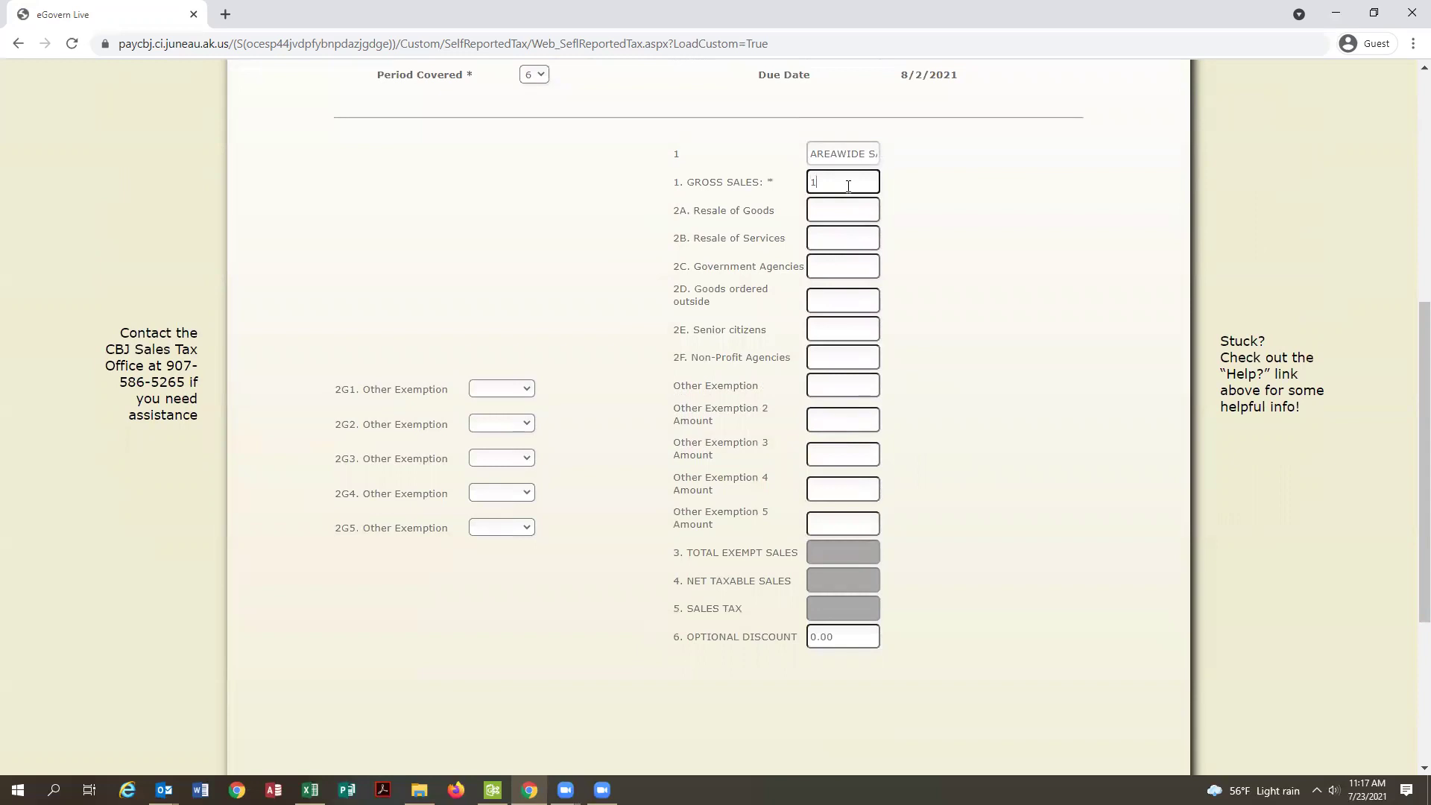
text(000.00)
click(907, 221)
drag(834, 632, 786, 634)
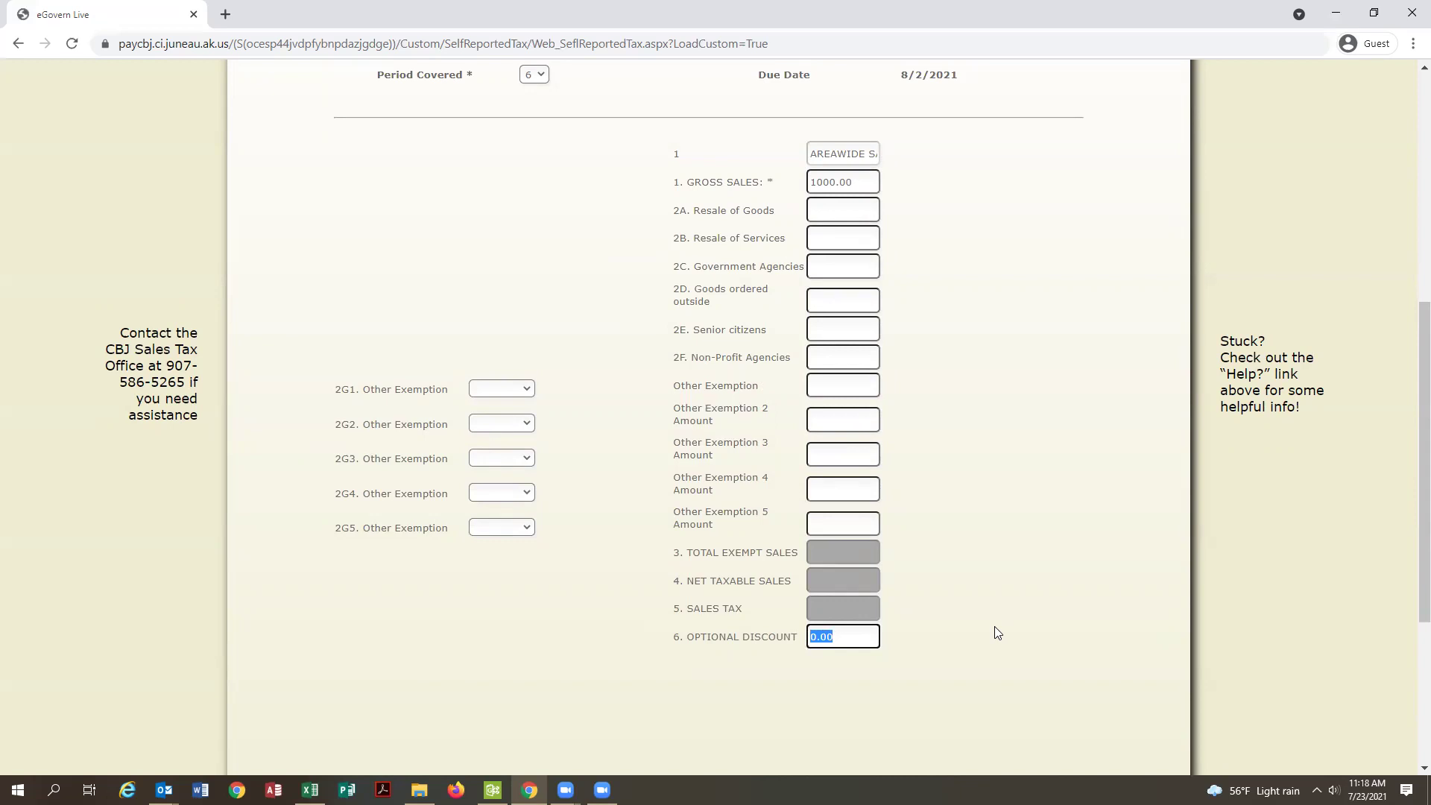
text(10.00)
scroll(994, 632, down, 1)
scroll(993, 633, down, 1)
scroll(994, 632, down, 2)
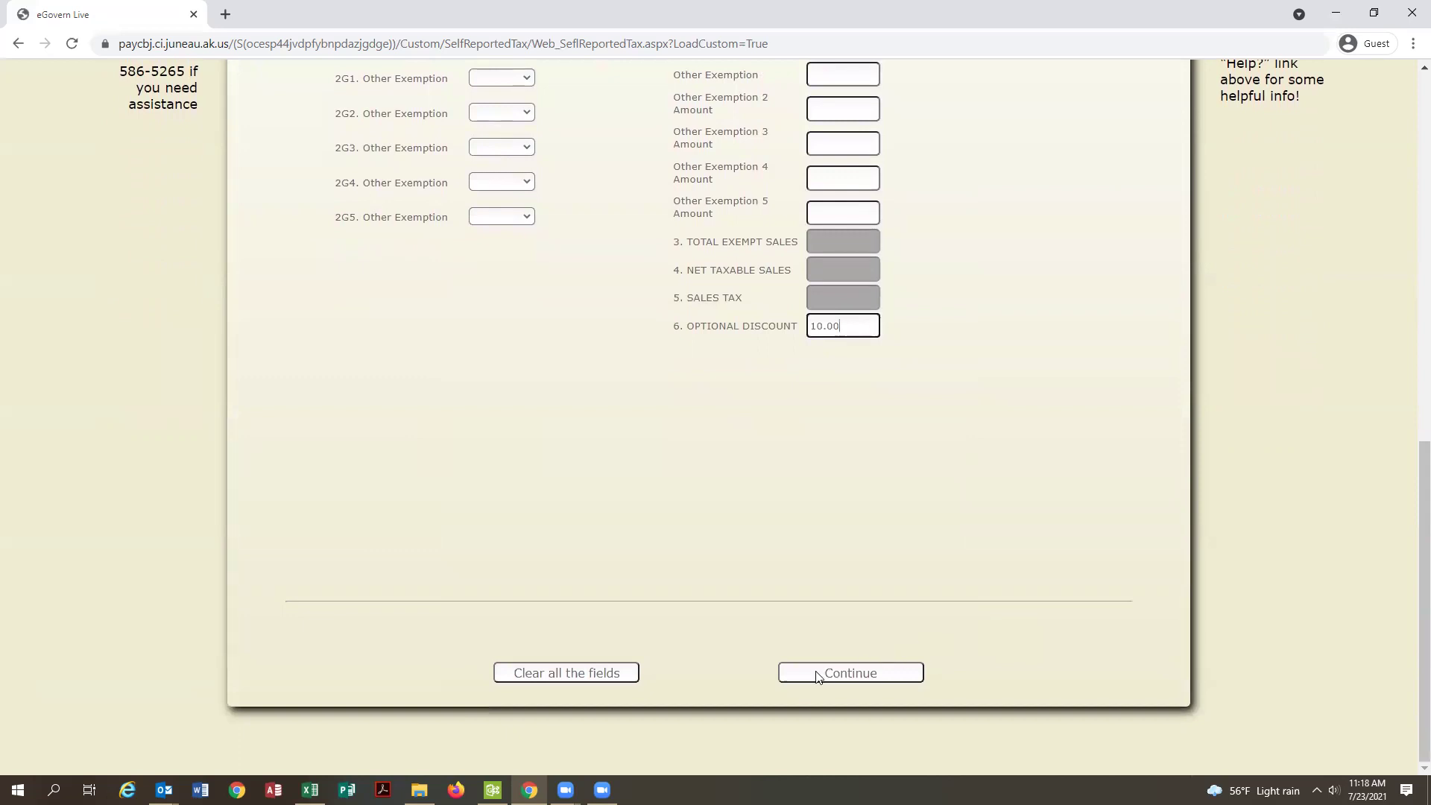
Review the period 6 return, certify it as true and correct, and process it
click(816, 674)
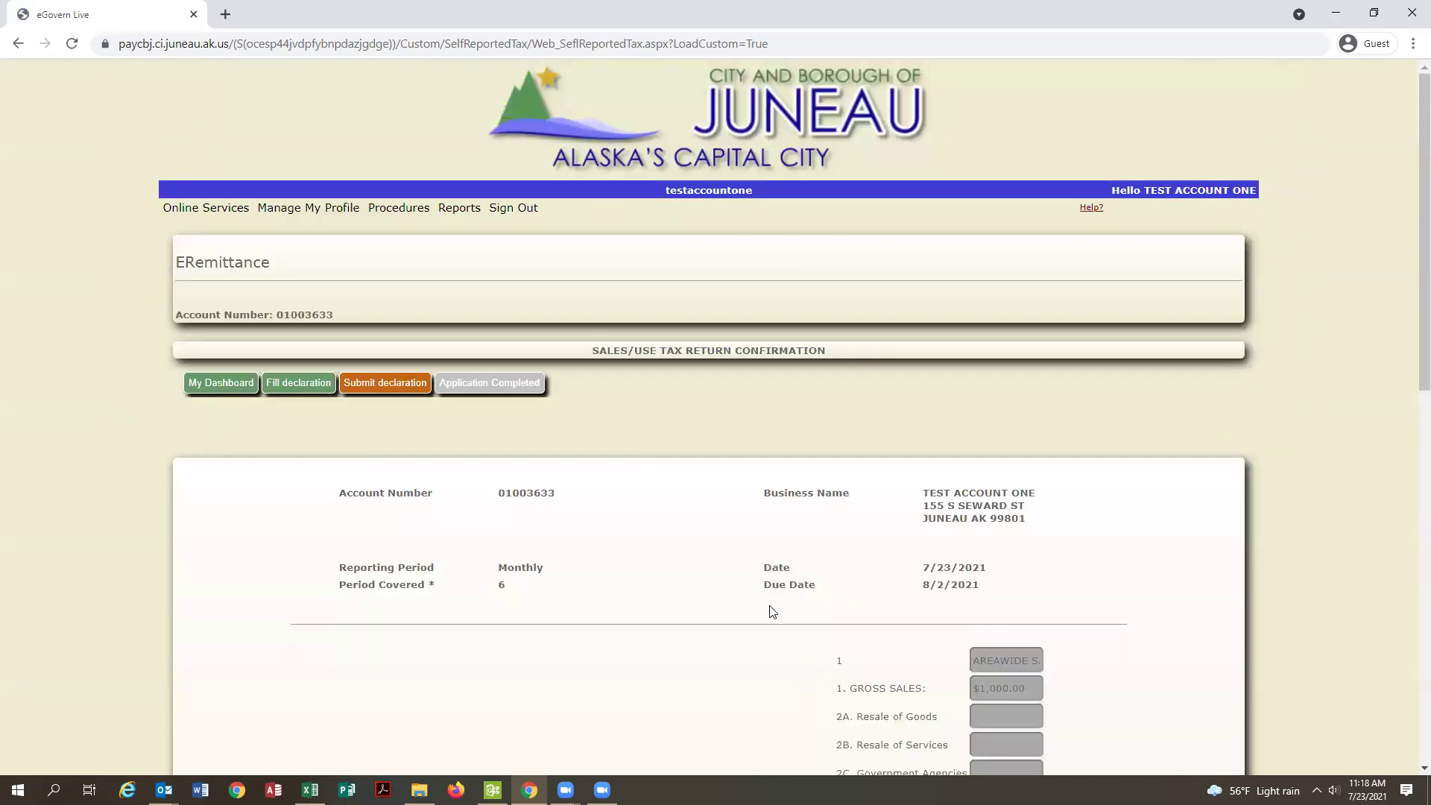
scroll(770, 611, down, 2)
scroll(769, 611, down, 1)
scroll(768, 608, down, 1)
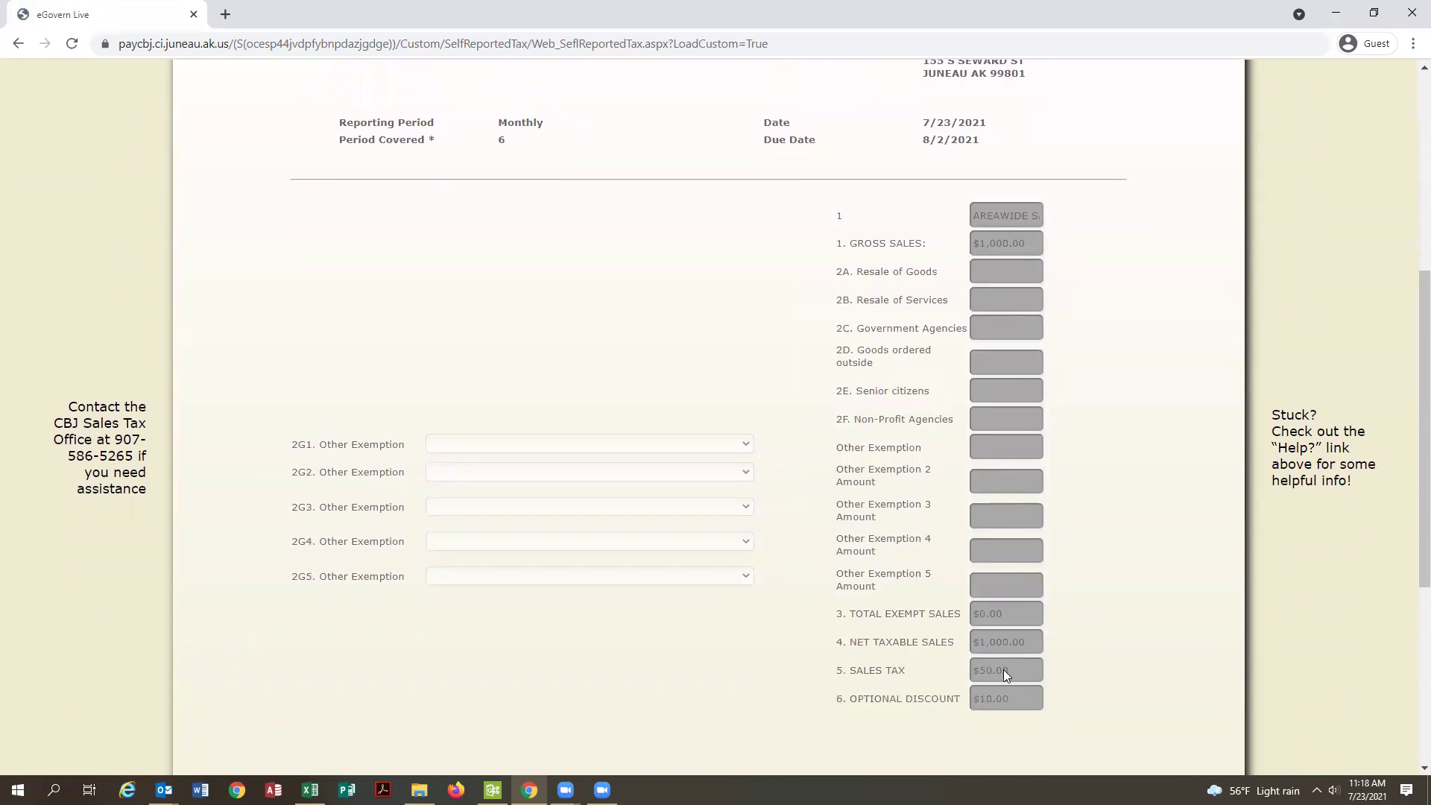
scroll(1003, 670, down, 3)
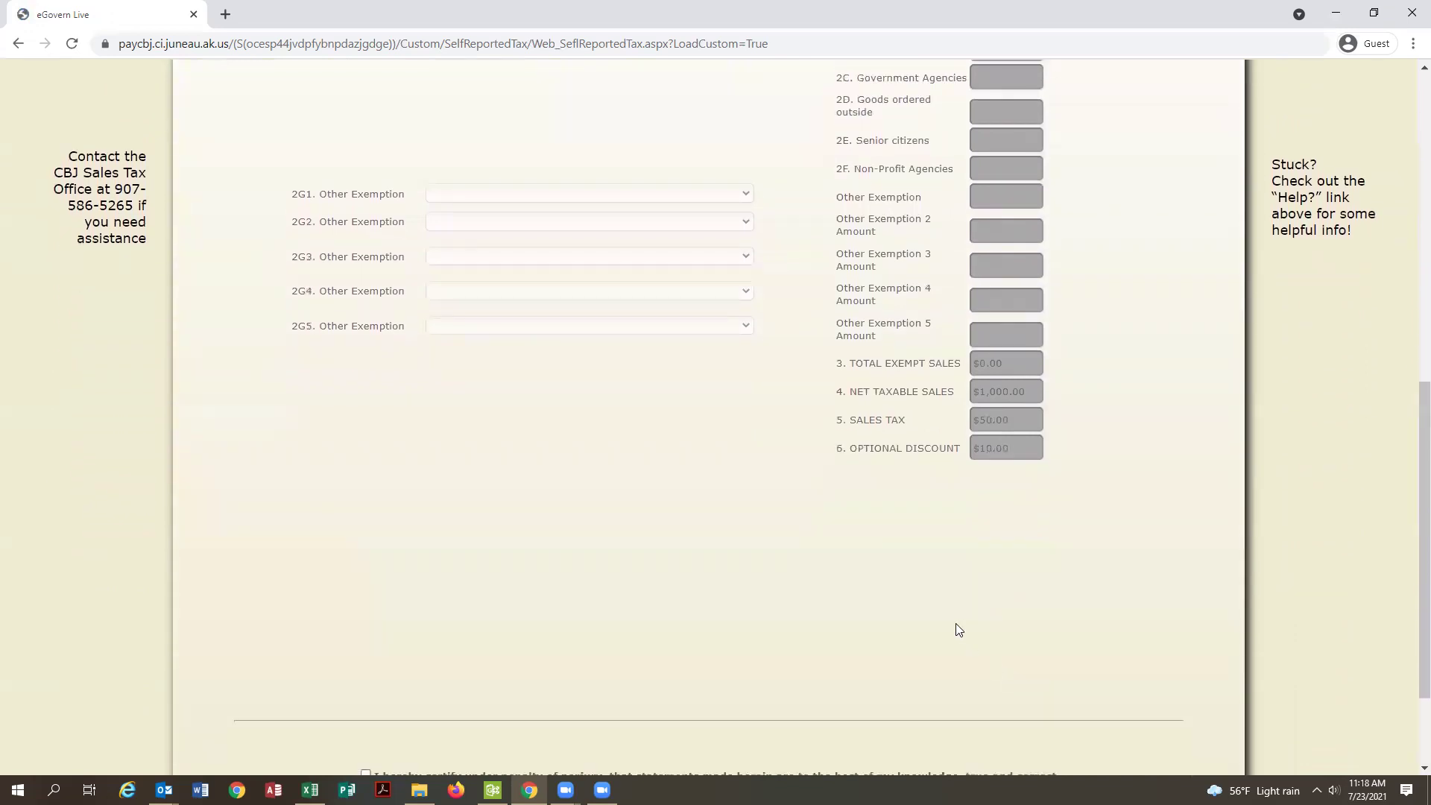
scroll(877, 666, down, 2)
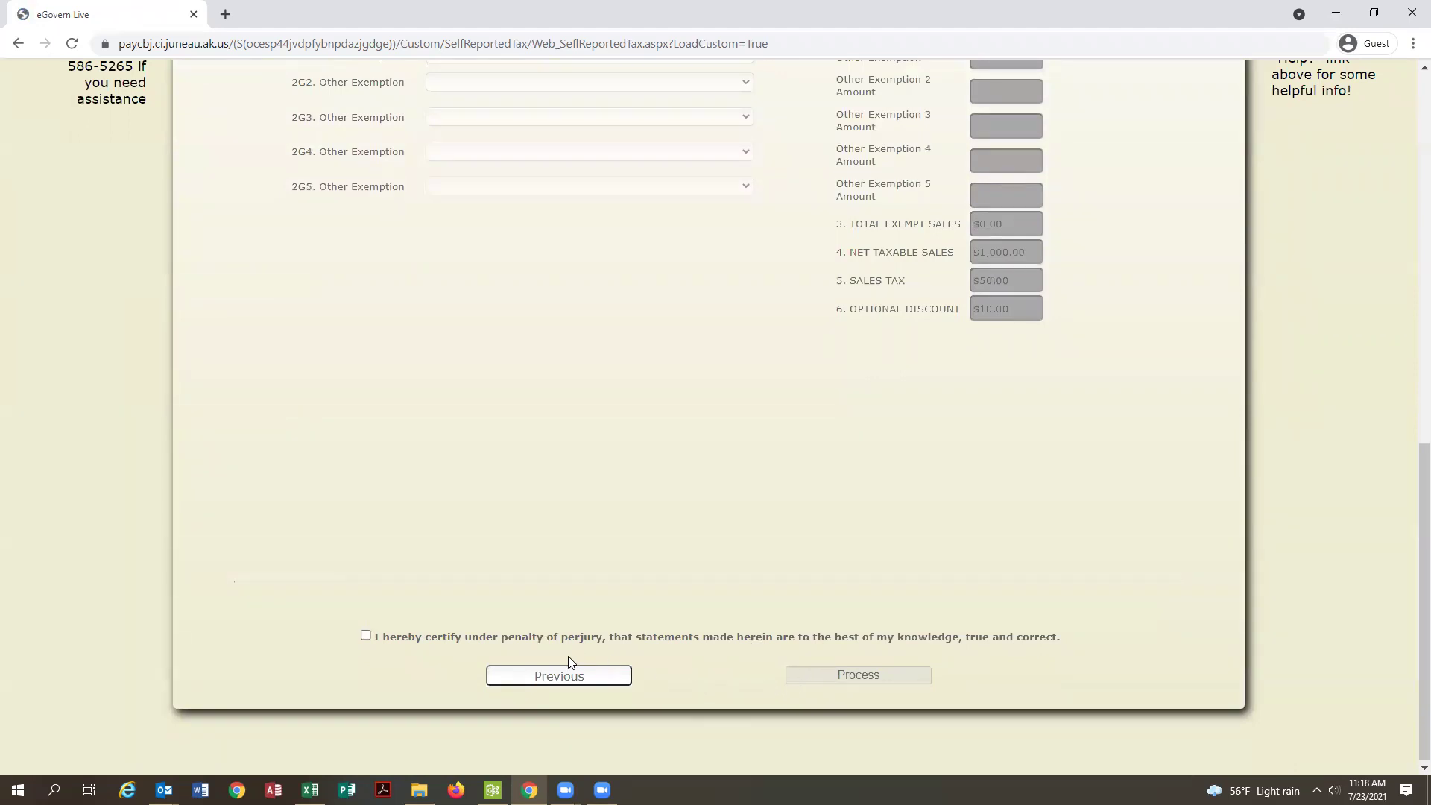
click(366, 636)
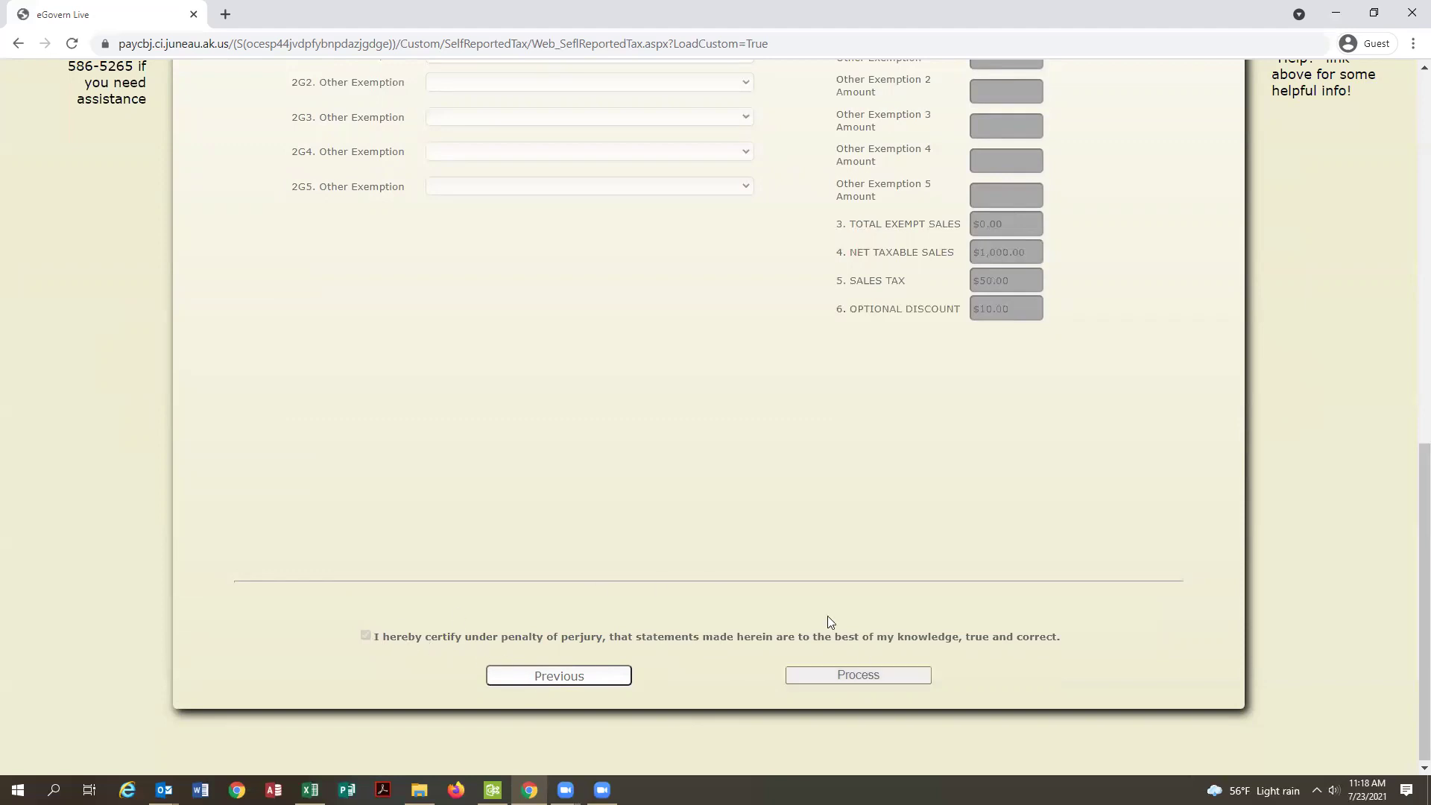
click(871, 675)
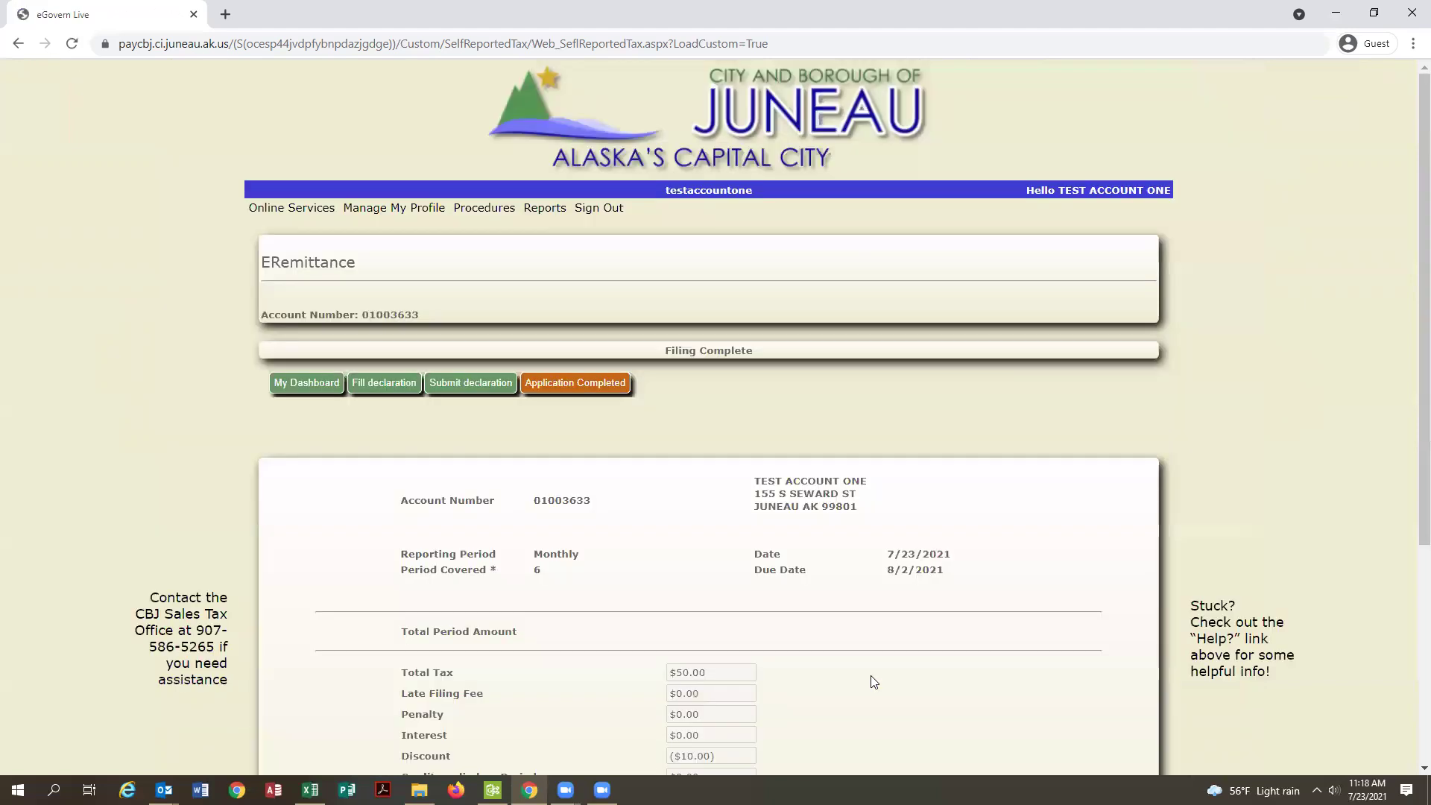
scroll(873, 681, down, 2)
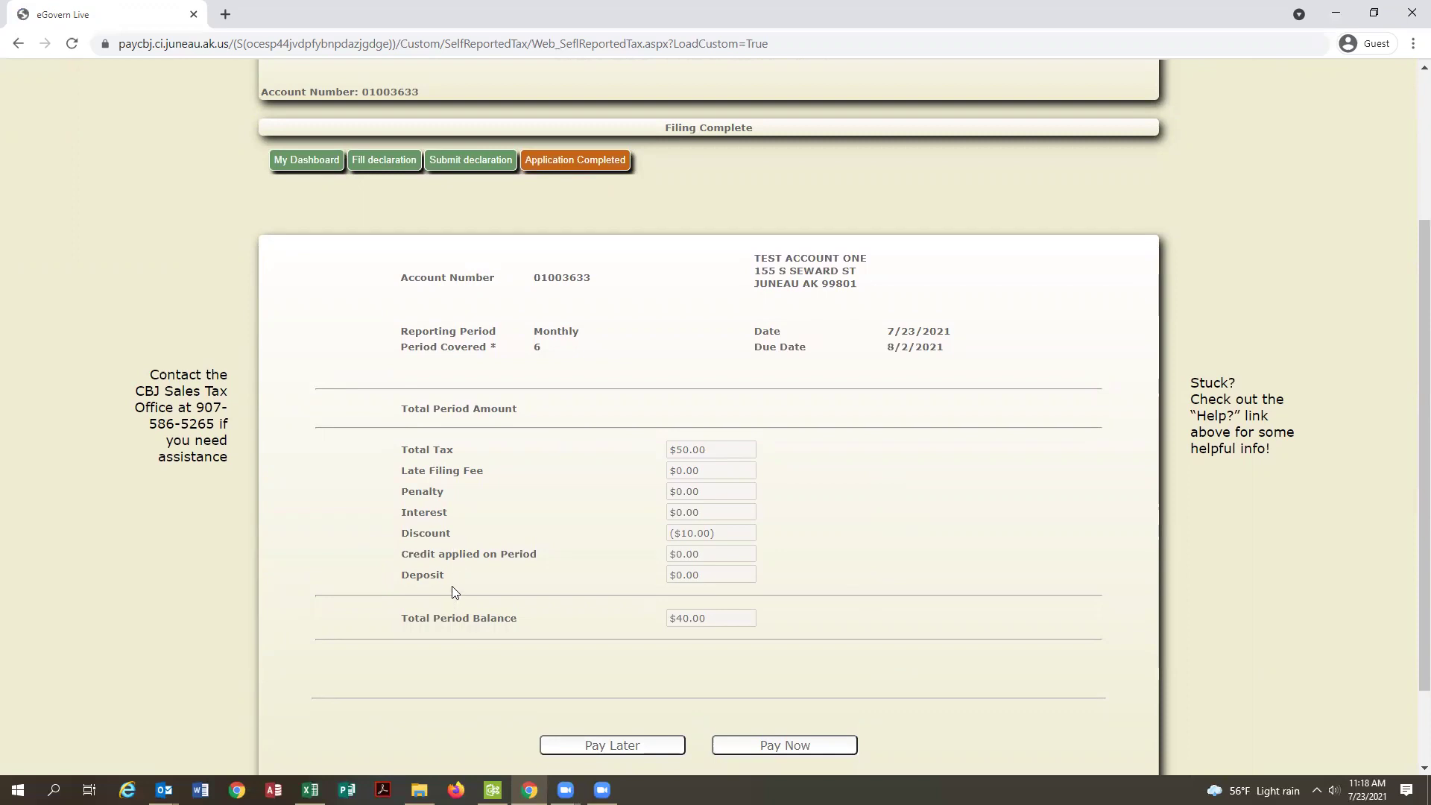
scroll(452, 586, down, 1)
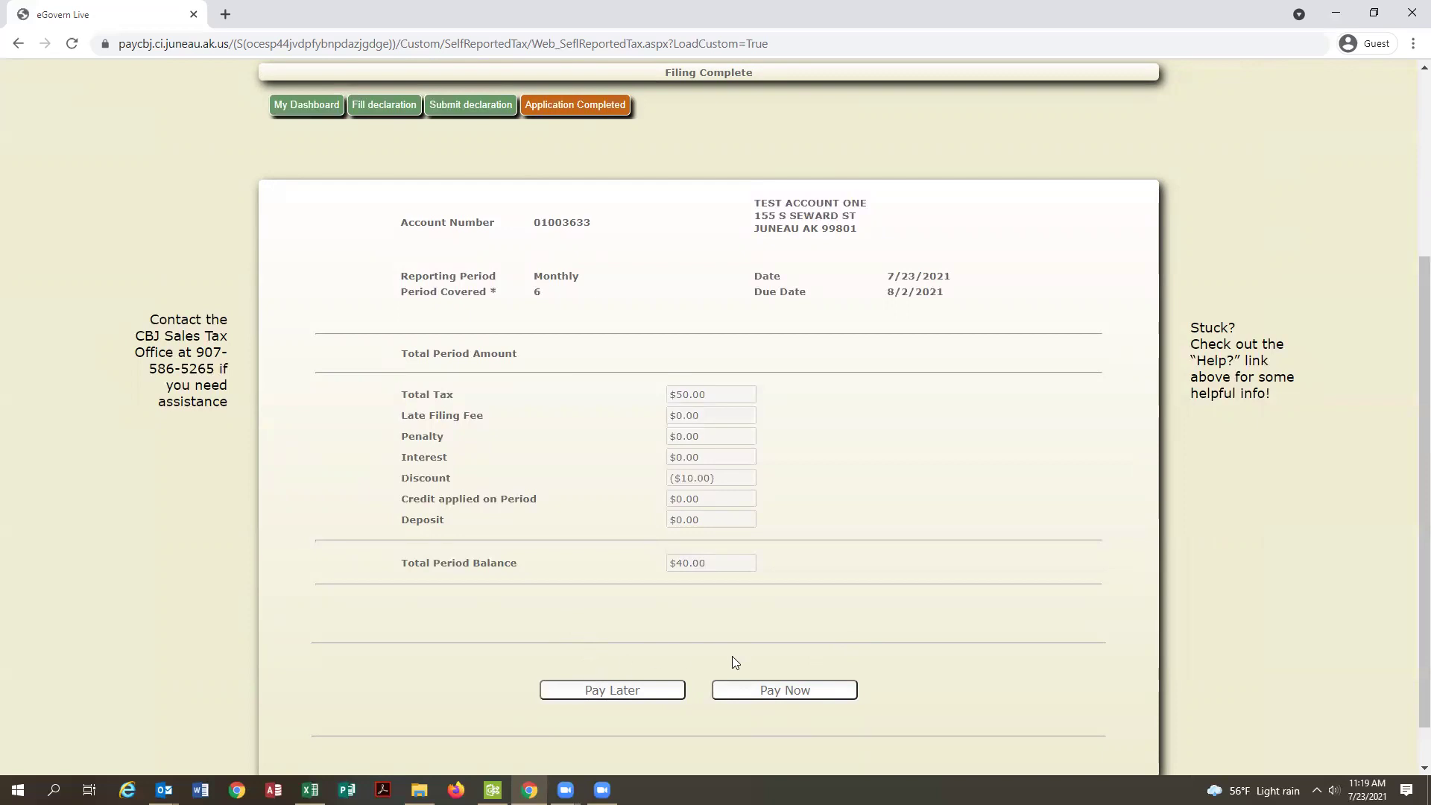
Choose Pay Now for the $40.00 balance on the Filing Complete summary
click(759, 693)
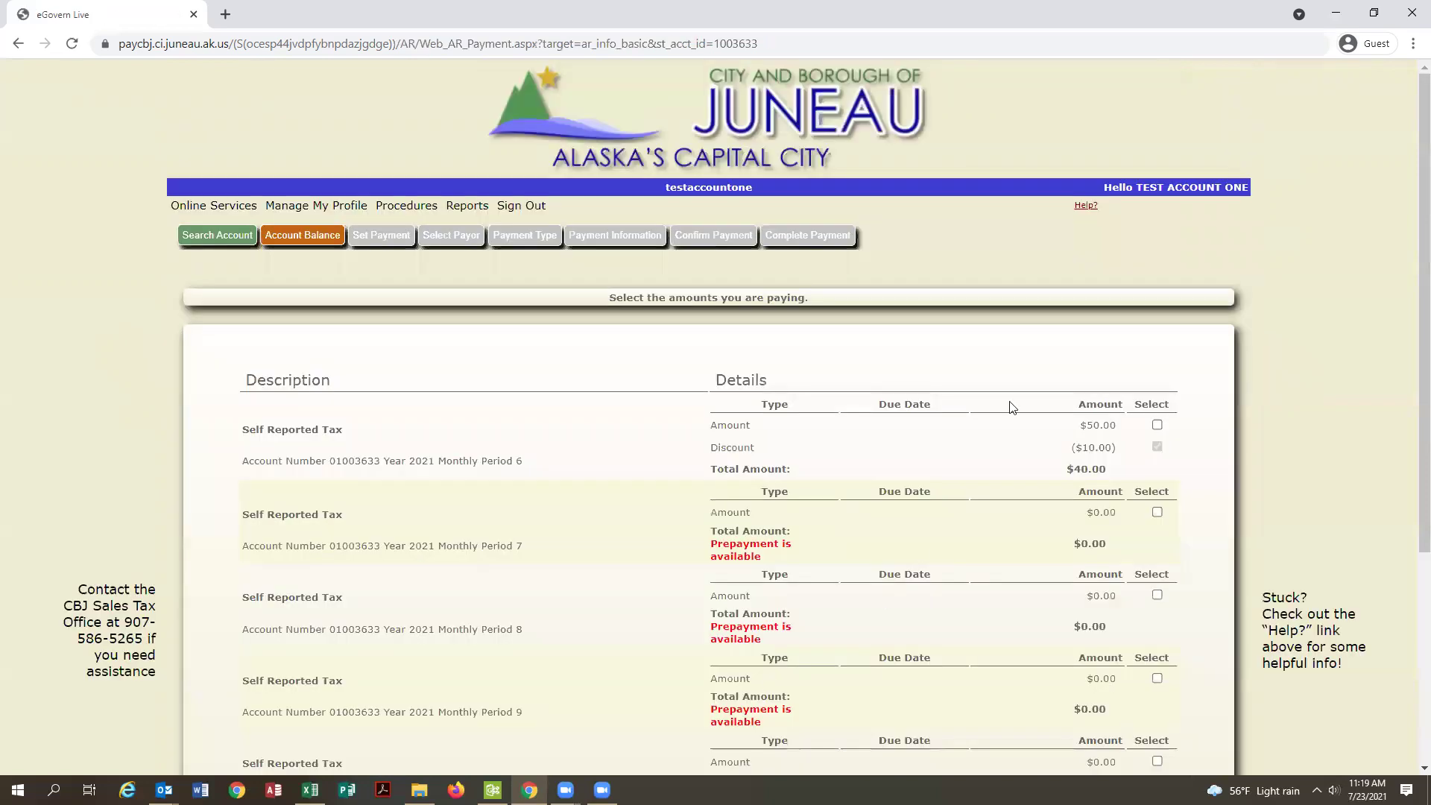
scroll(949, 356, down, 3)
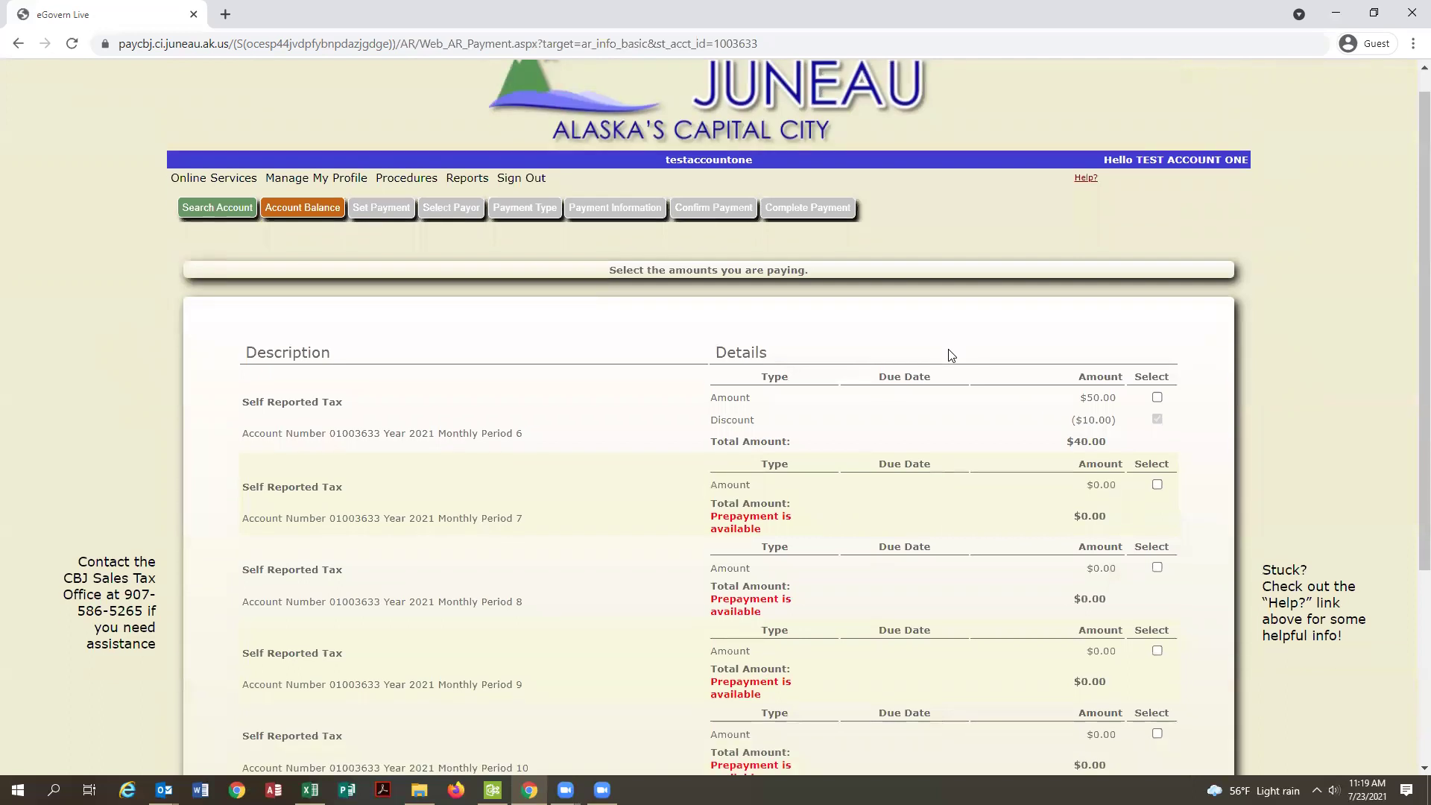
scroll(950, 355, down, 1)
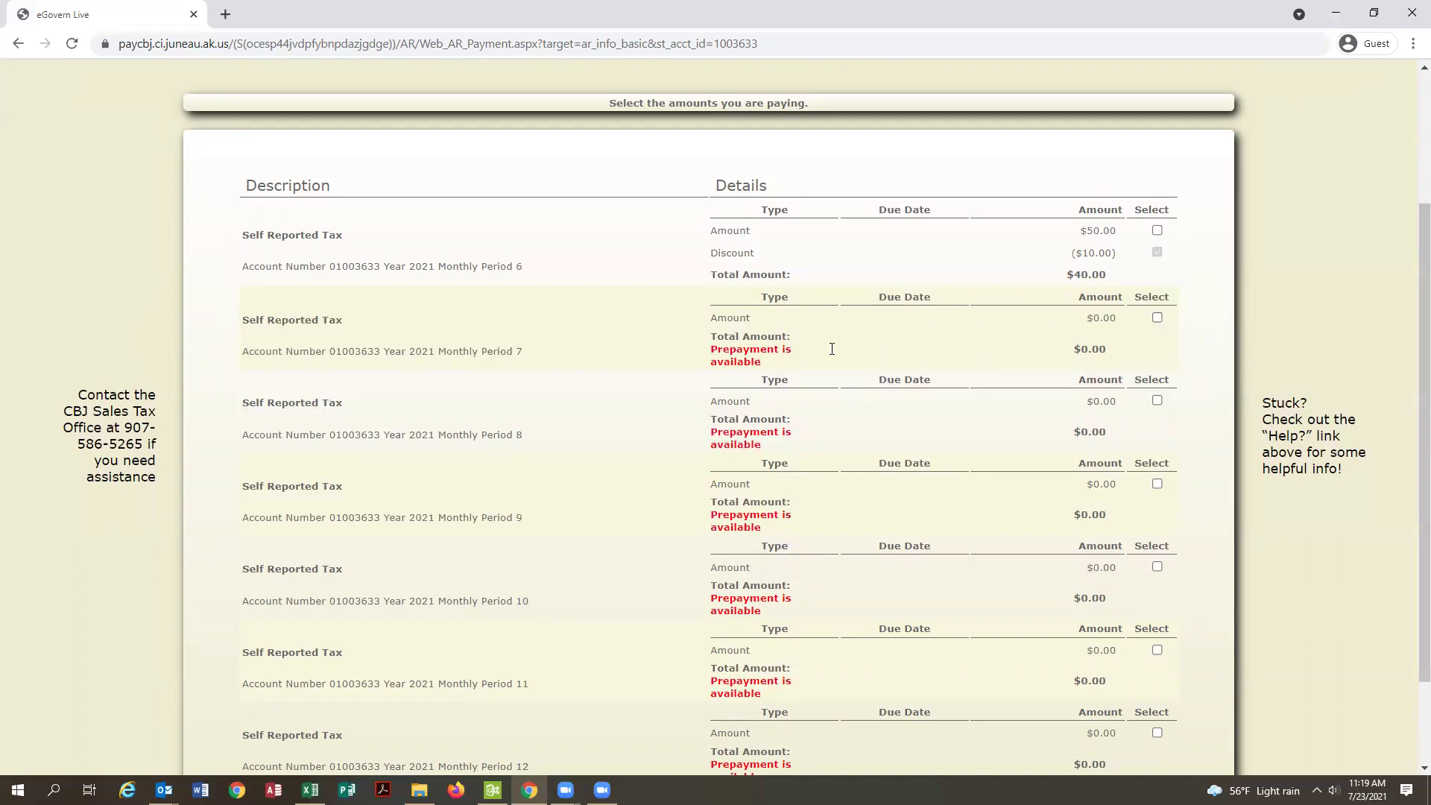
scroll(626, 405, down, 2)
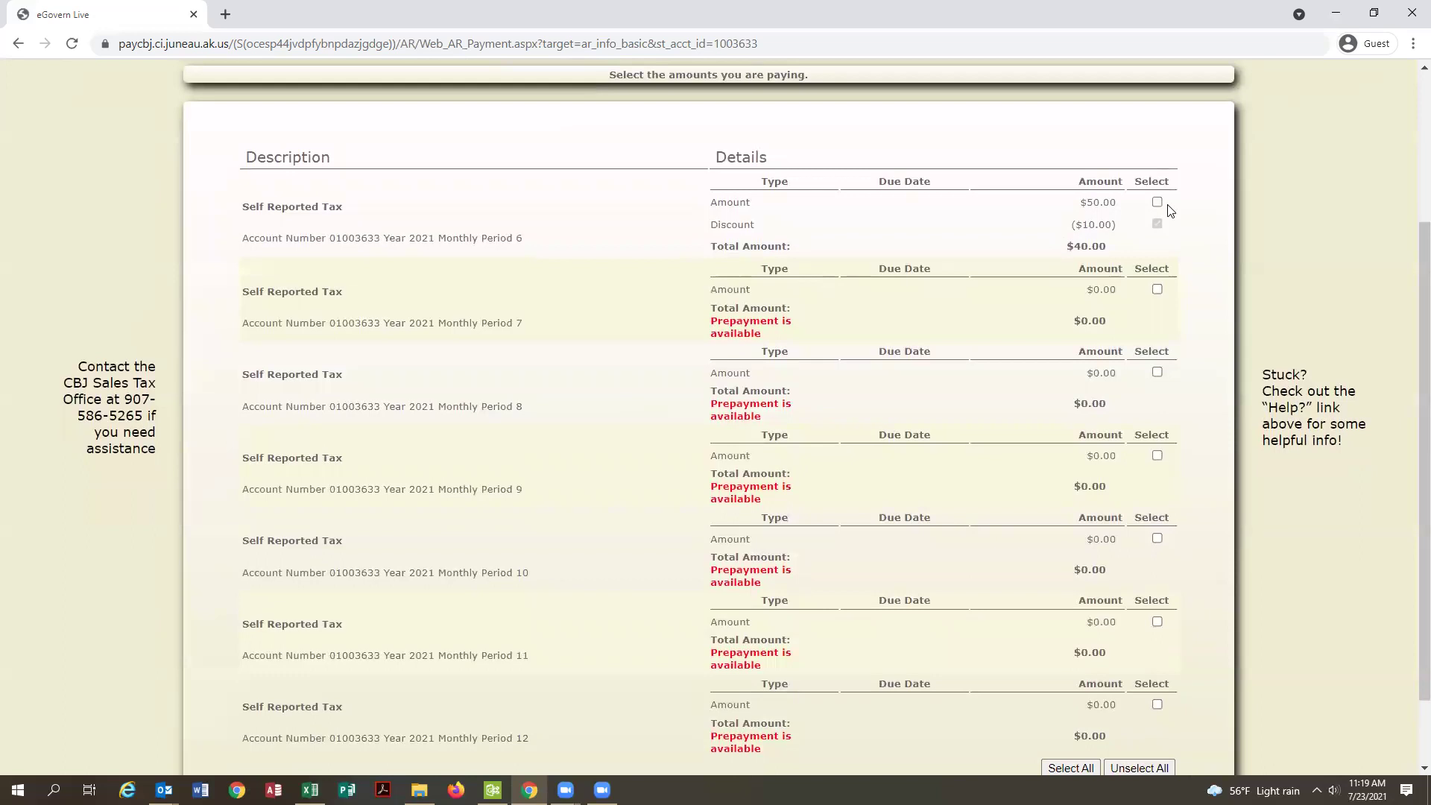
Select the period 6 self-reported tax for payment and continue to the amount step
click(1158, 202)
scroll(883, 356, down, 3)
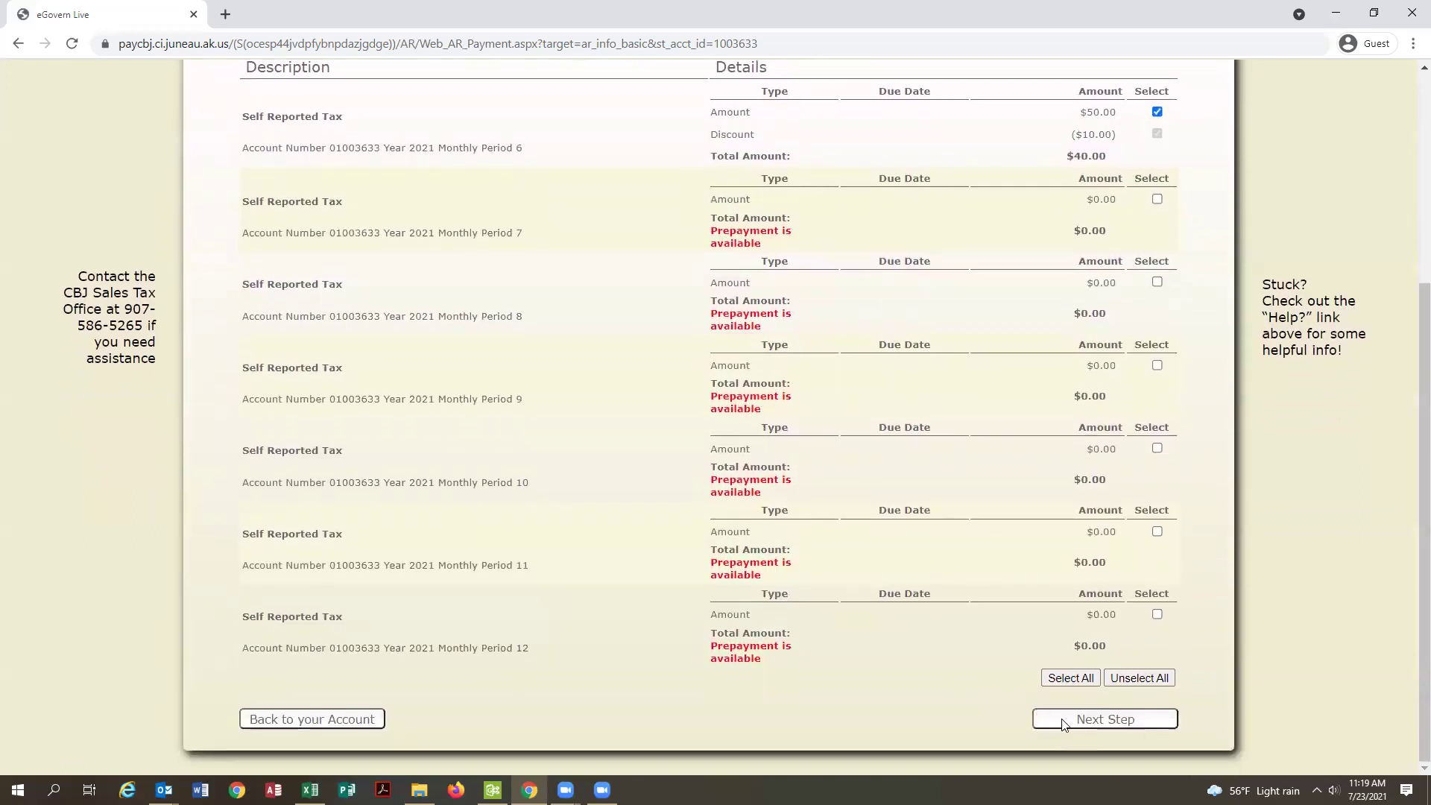
click(1062, 723)
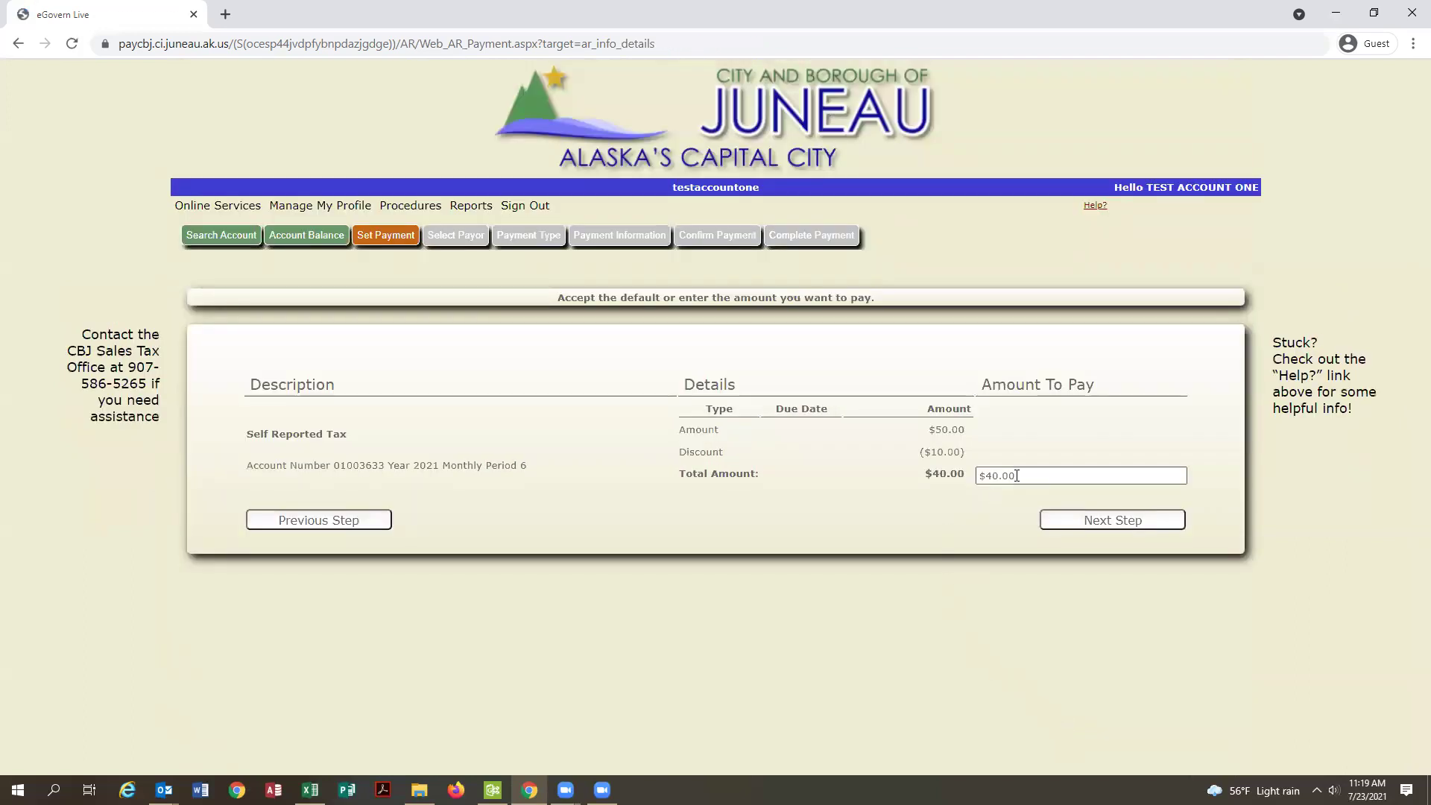
Confirm $40.00 as the amount to pay and continue to the payer step
drag(1015, 475, 978, 475)
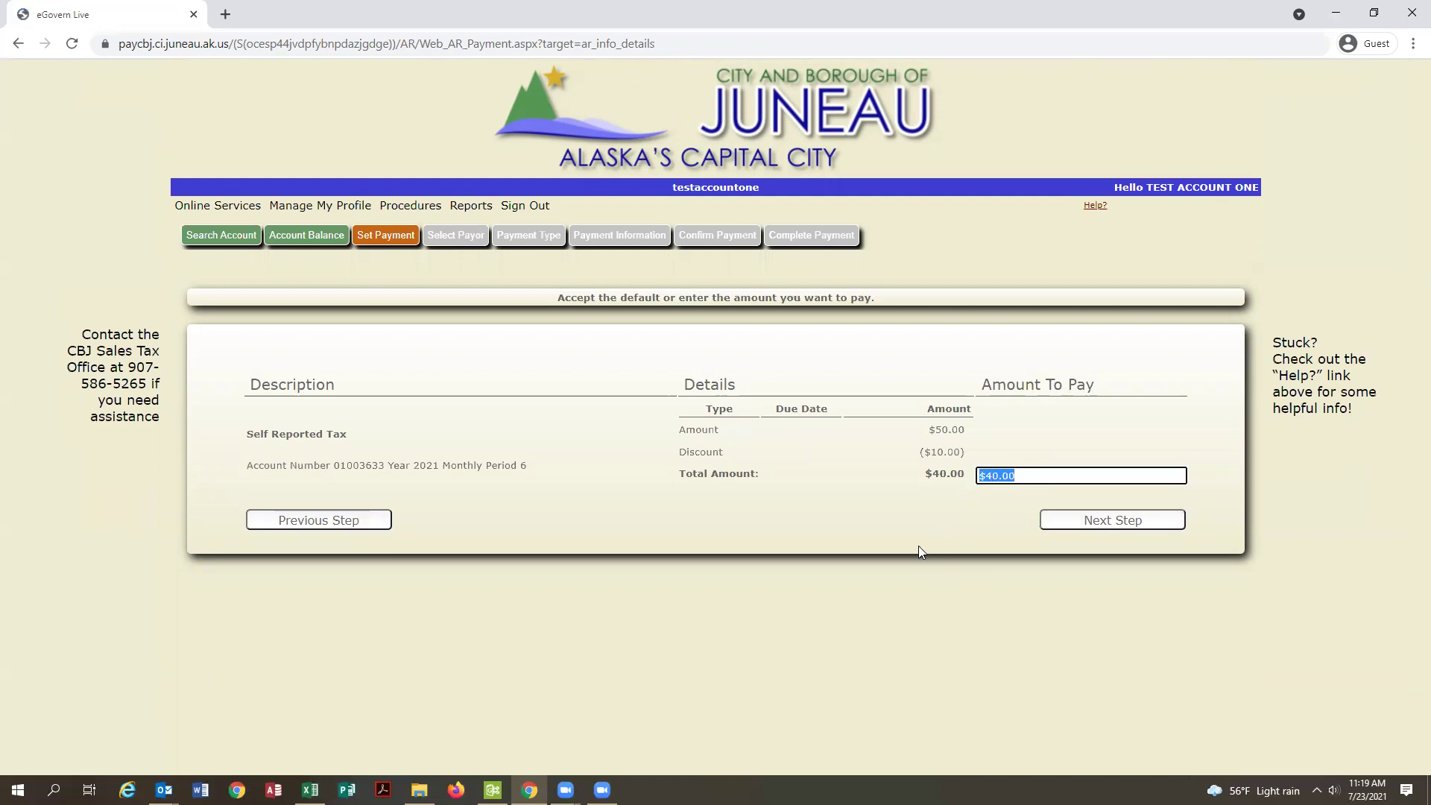
click(1083, 524)
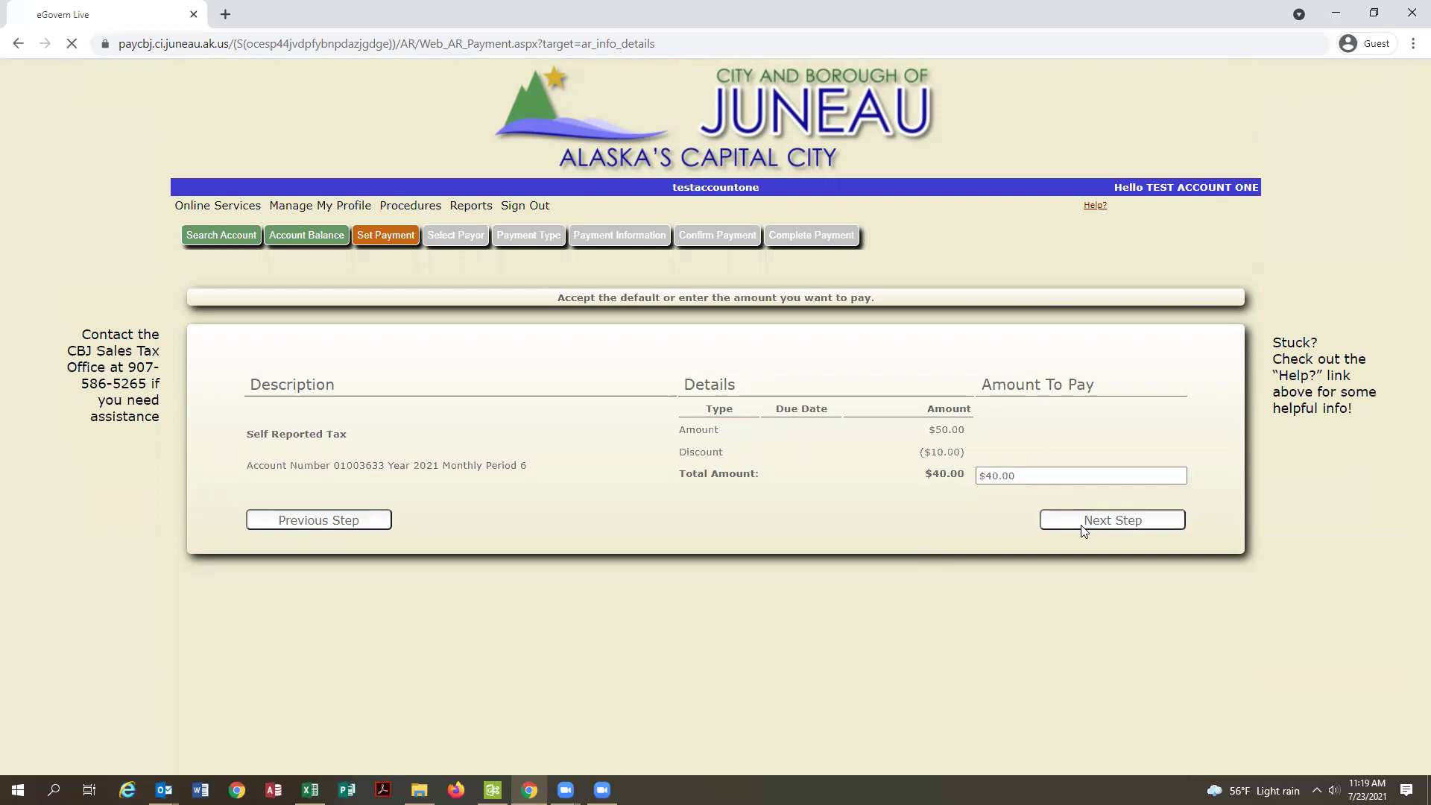
scroll(875, 595, down, 1)
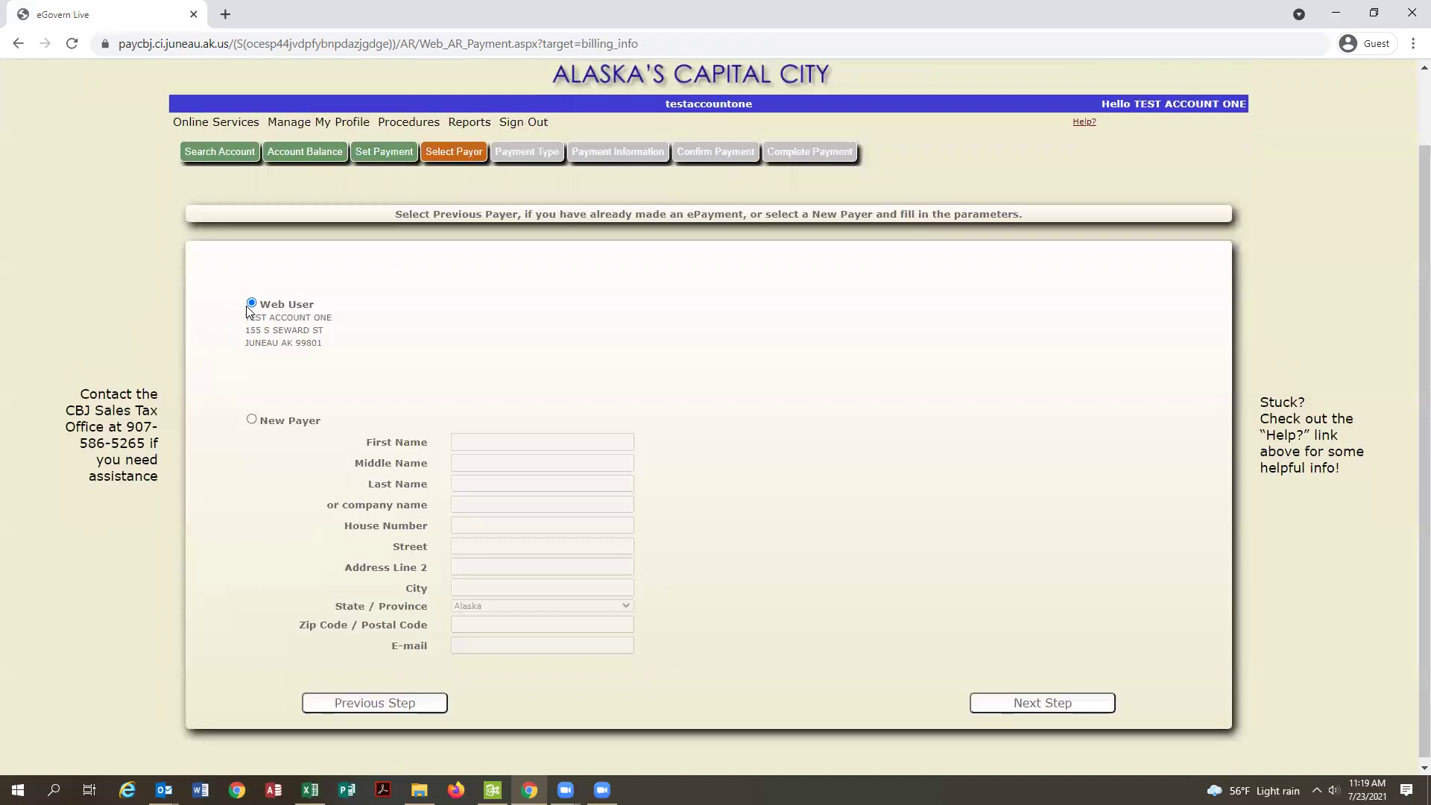
Keep Web User as the payer and continue to the Paymentus payment page
click(1042, 706)
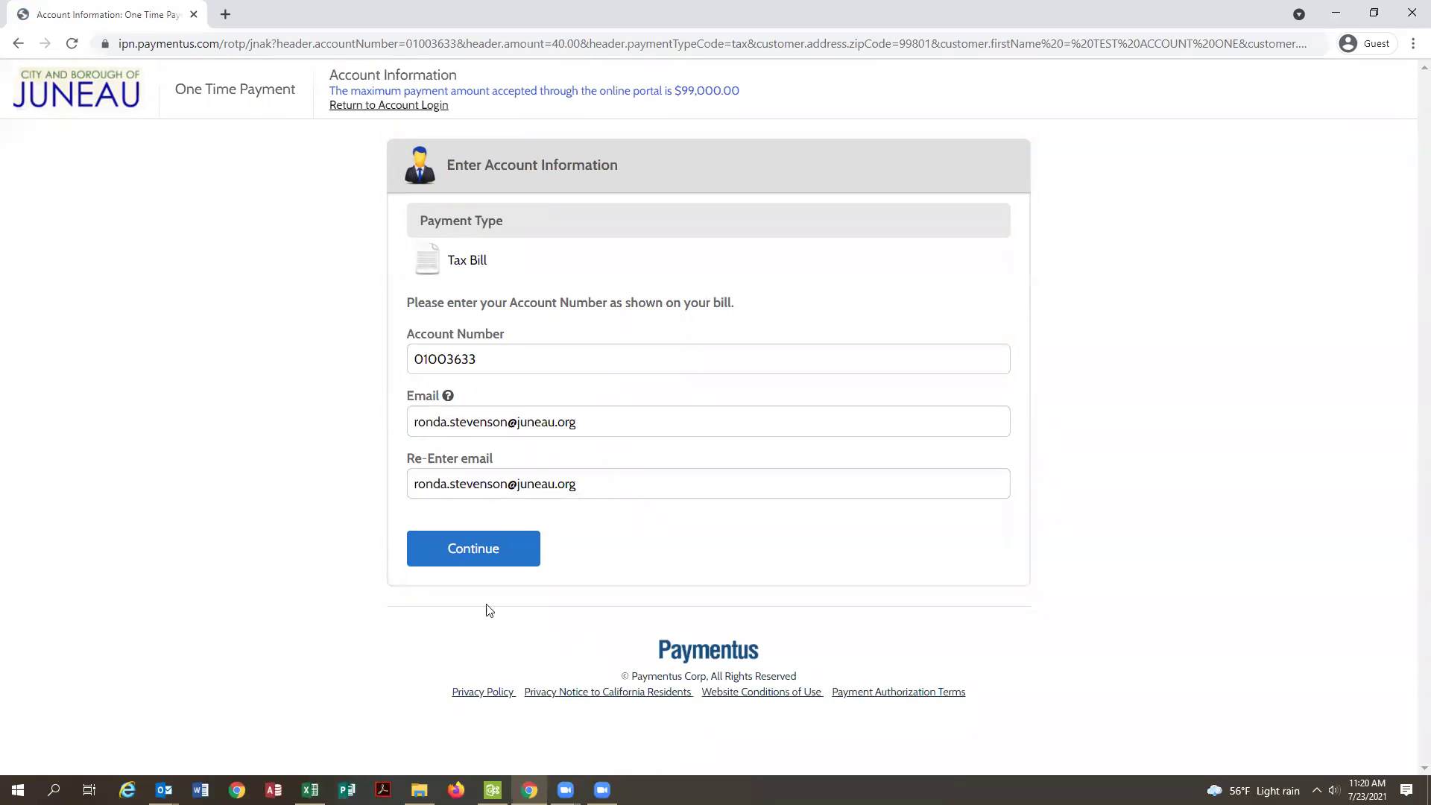
Go back from the Paymentus tax bill page to the eGovern login page
click(18, 44)
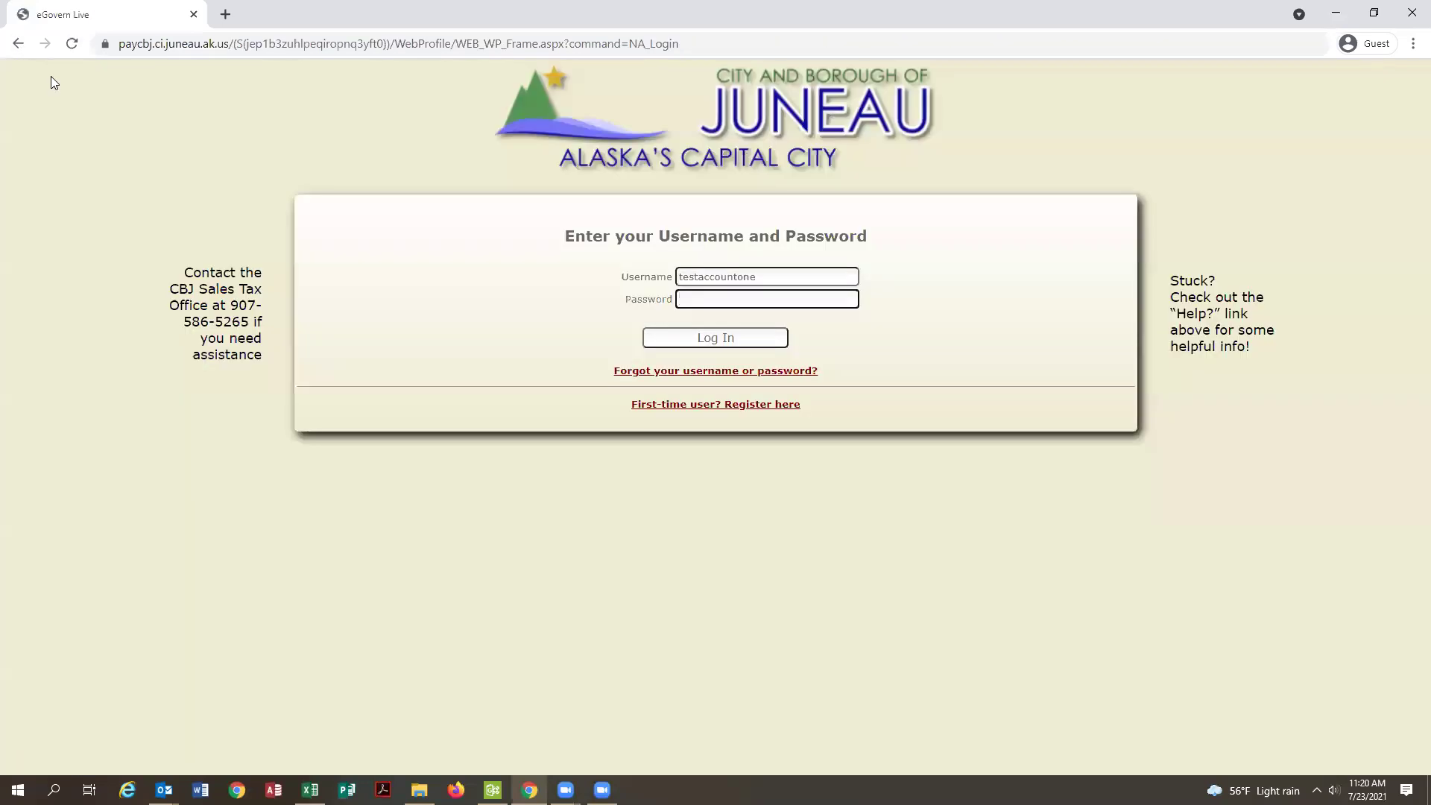